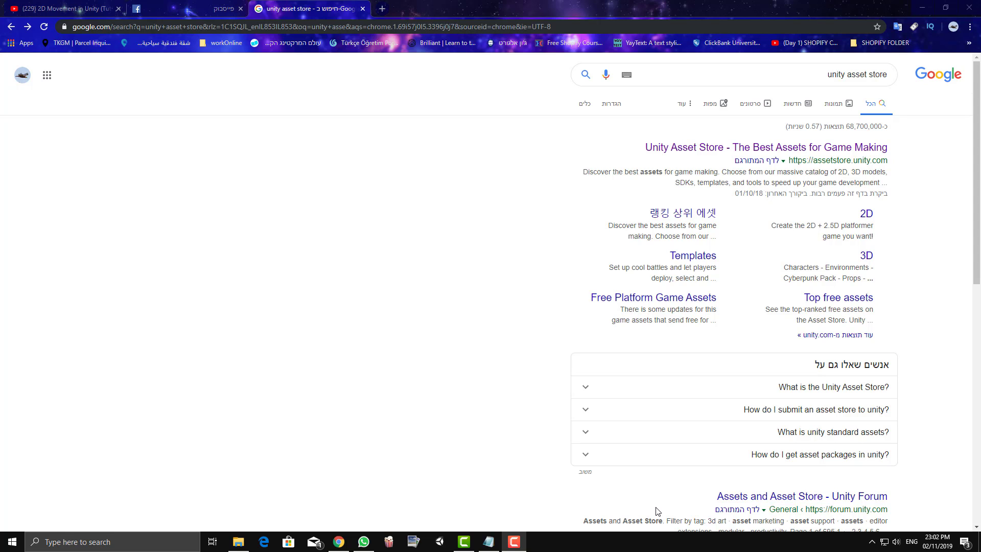
# Open the Unity Asset Store from the search results and filter its assets to the 2D category
pyautogui.click(709, 150)
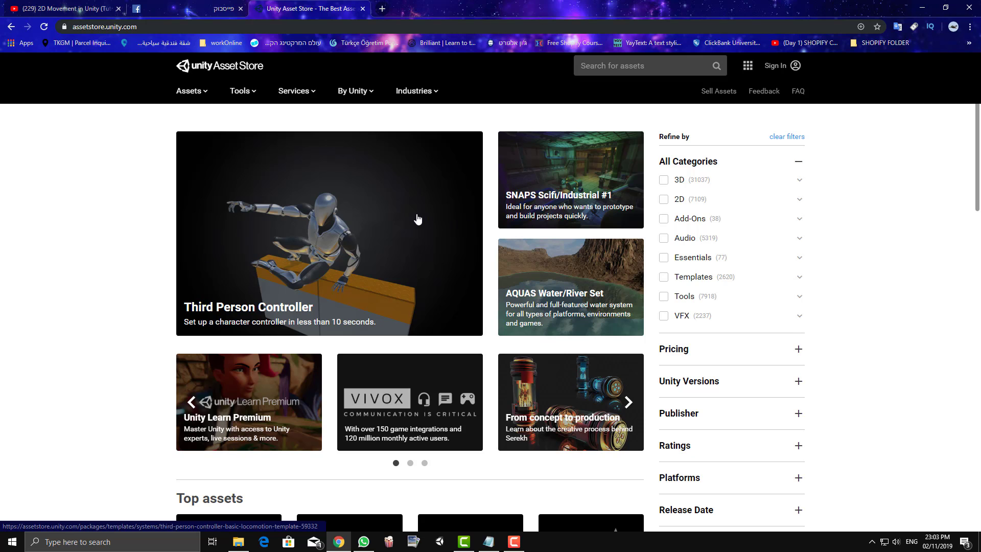
pyautogui.click(664, 200)
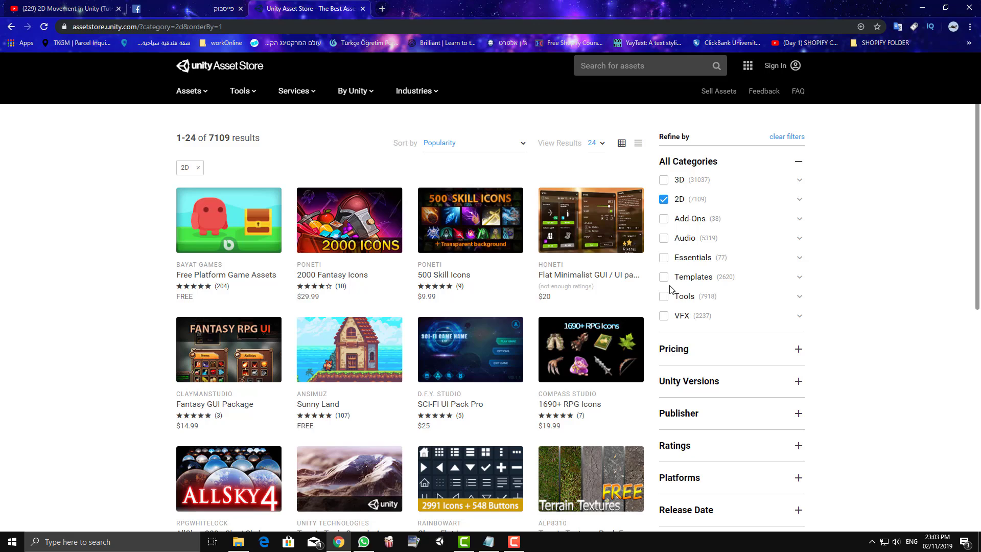
pyautogui.moveTo(588, 260)
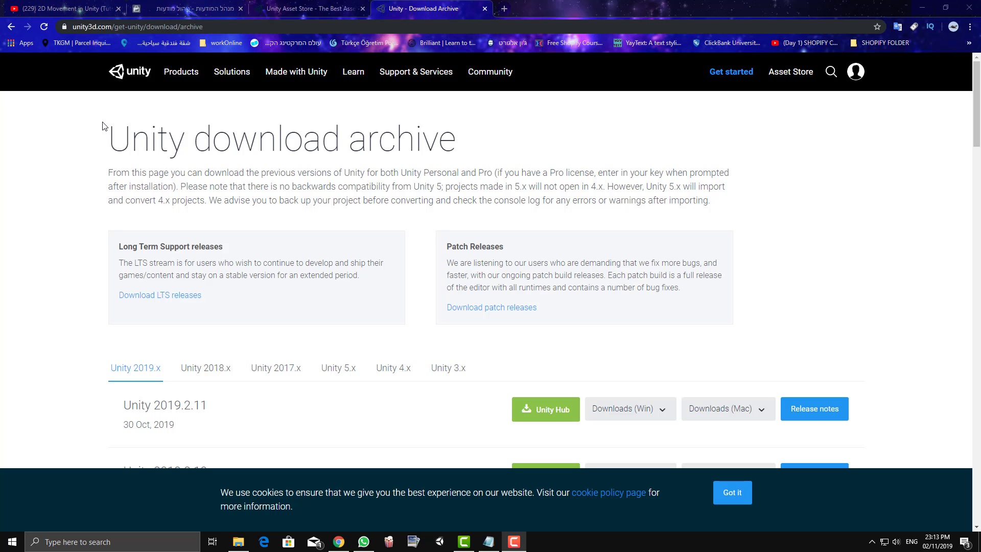
# Download the Windows Unity Installer for Unity 2019.2.11 from the Unity download archive and launch it
pyautogui.hotkey('alt', 'Left')
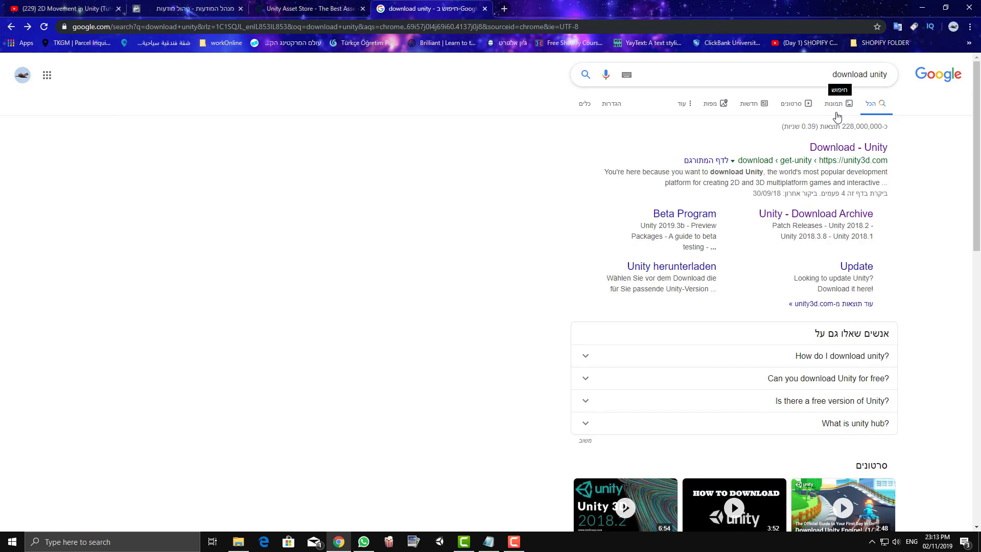
pyautogui.click(799, 217)
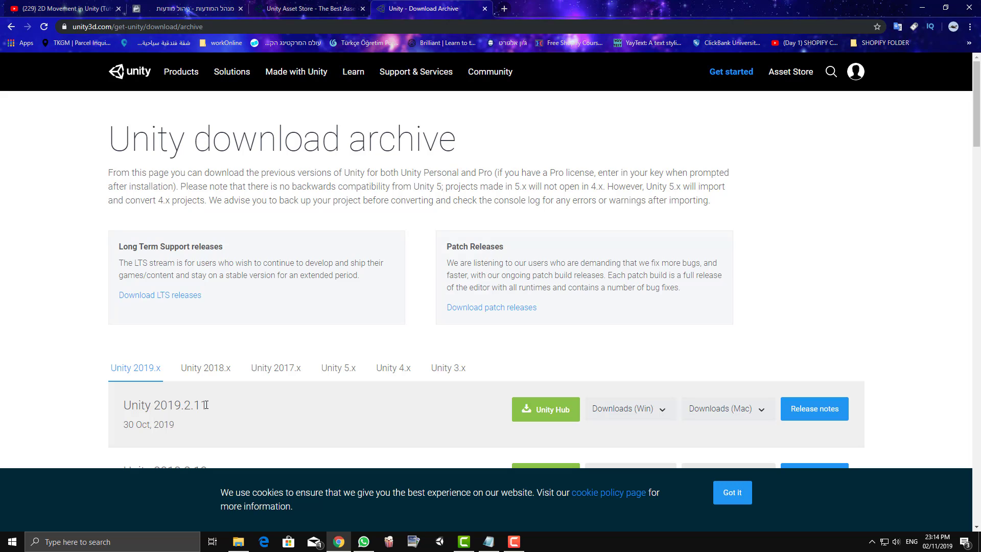
pyautogui.click(620, 415)
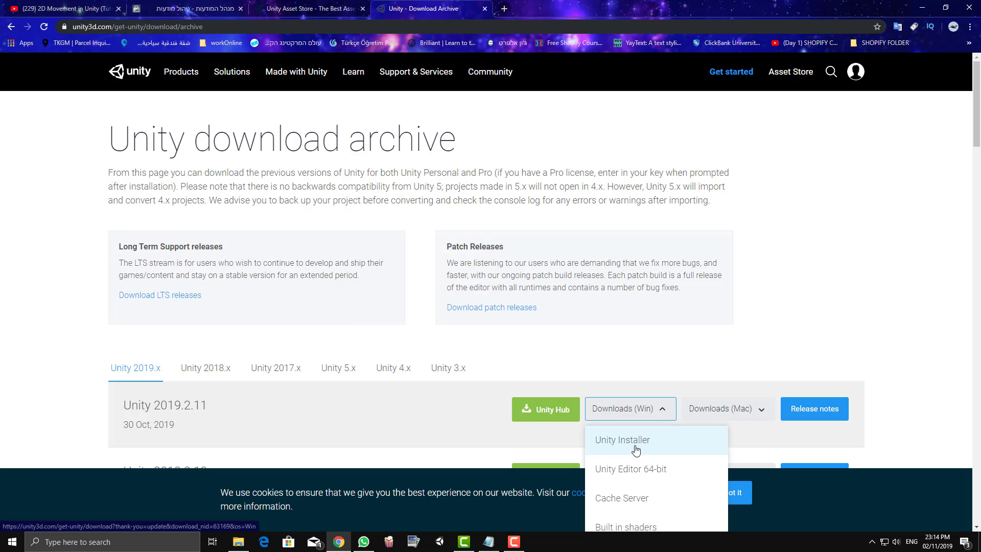
pyautogui.click(659, 446)
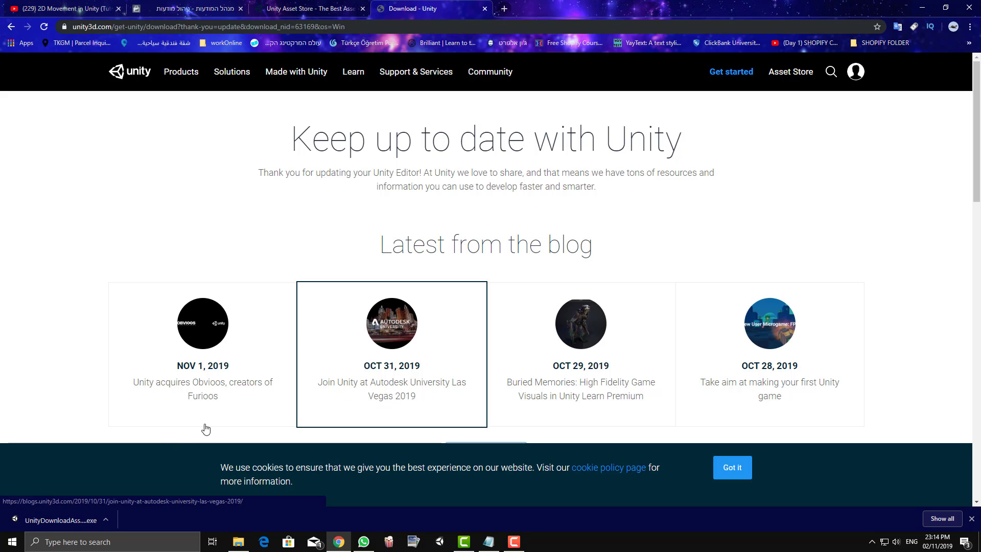
pyautogui.click(53, 520)
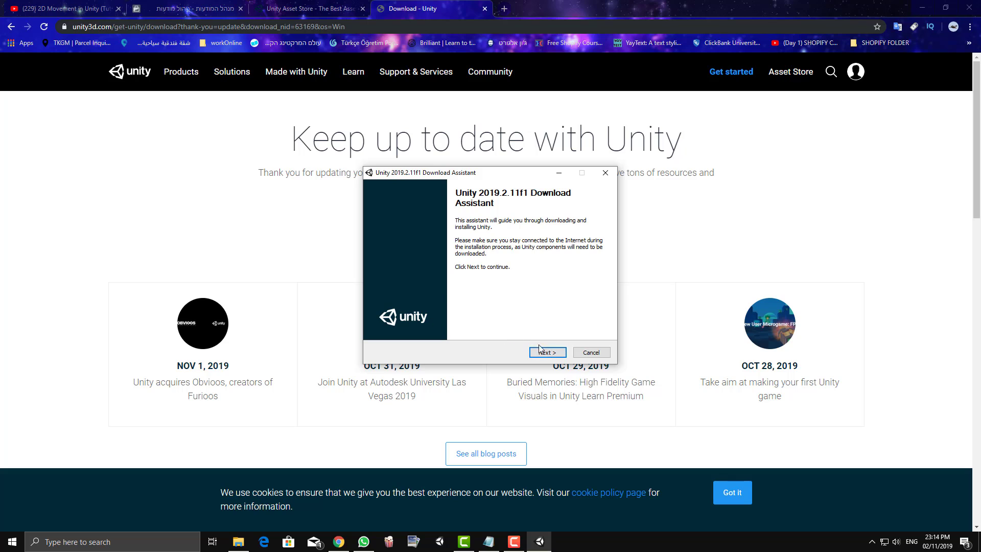
# Accept the license agreement and the selected components: Unity 2019.2.11f1 with Android, WebGL and Windows (IL2CPP) build support
pyautogui.click(545, 353)
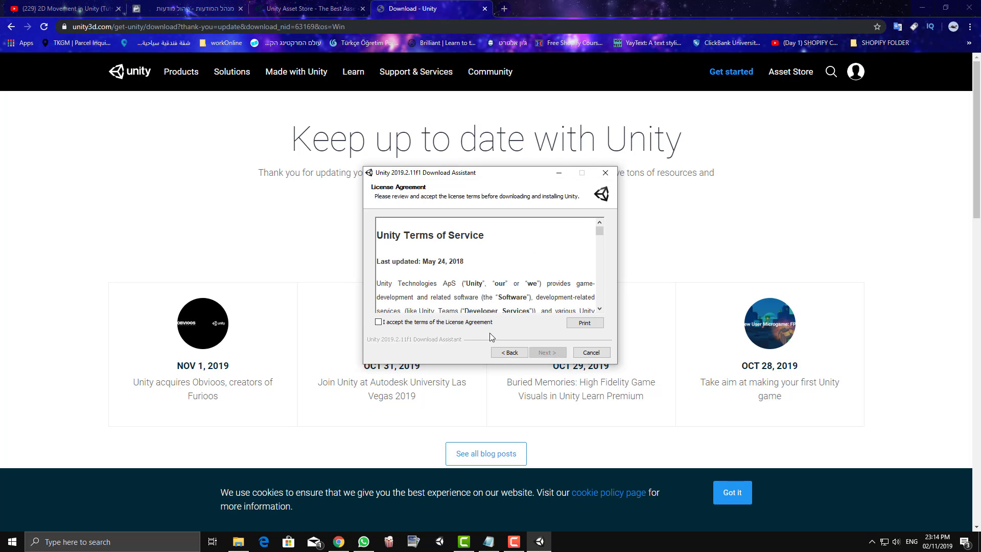
pyautogui.click(397, 323)
pyautogui.click(542, 353)
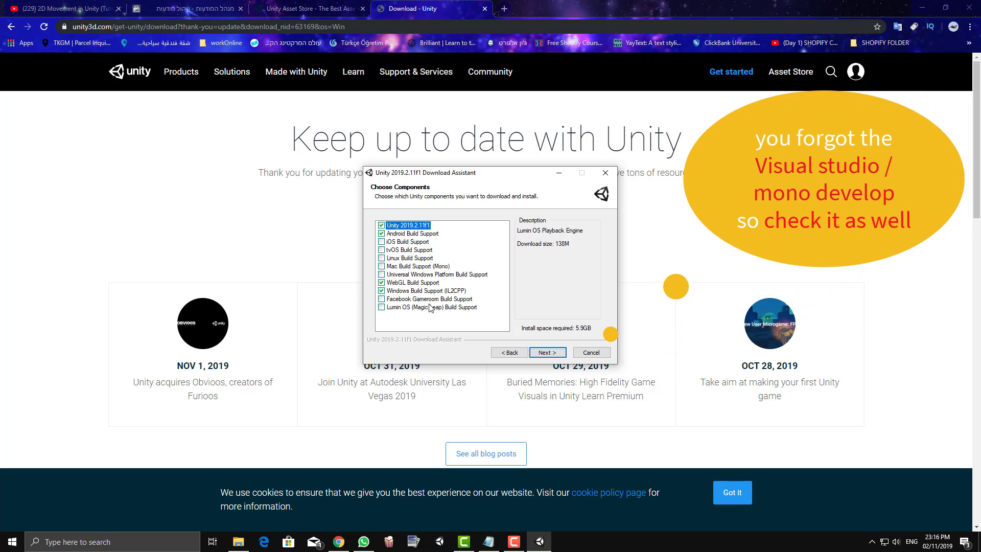
pyautogui.click(545, 353)
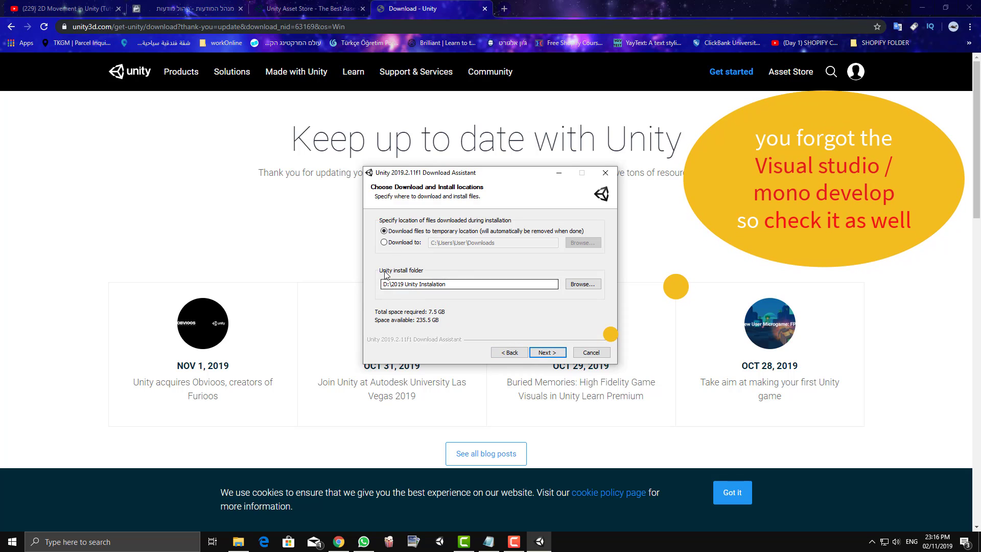
# Check the folder chooser without changing the path and start the Unity installation into D:\2019 Unity Instalation
pyautogui.click(579, 285)
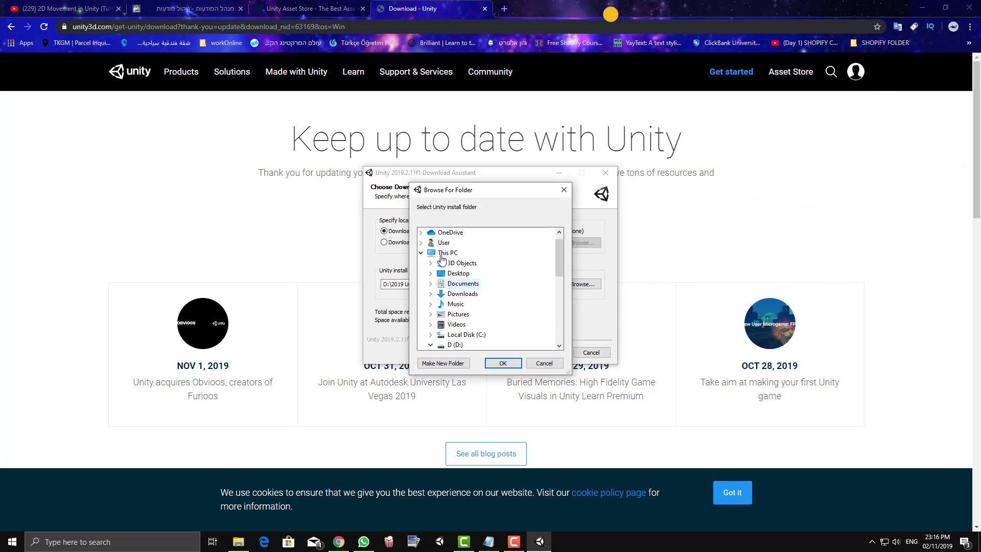
pyautogui.click(543, 363)
pyautogui.moveTo(458, 284); pyautogui.dragTo(376, 282)
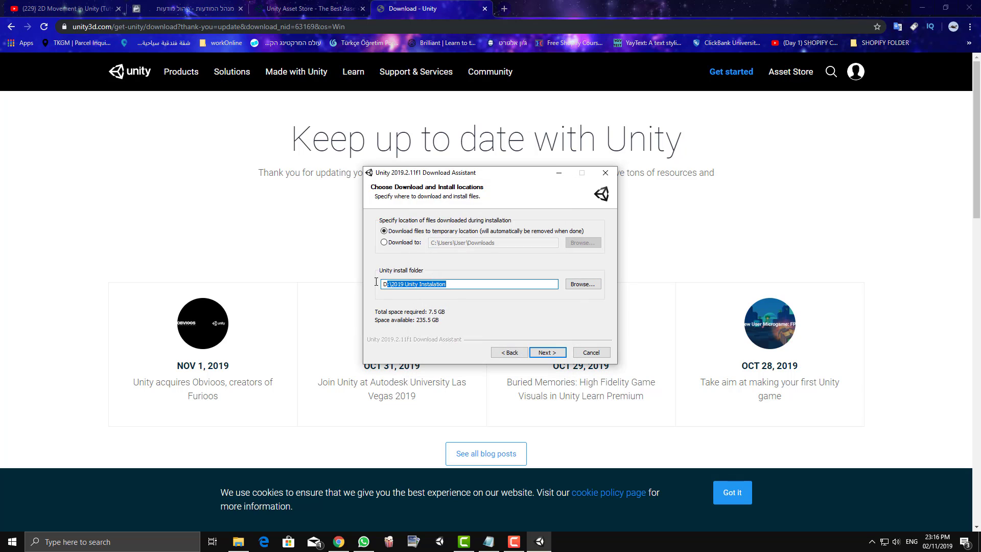
pyautogui.click(538, 353)
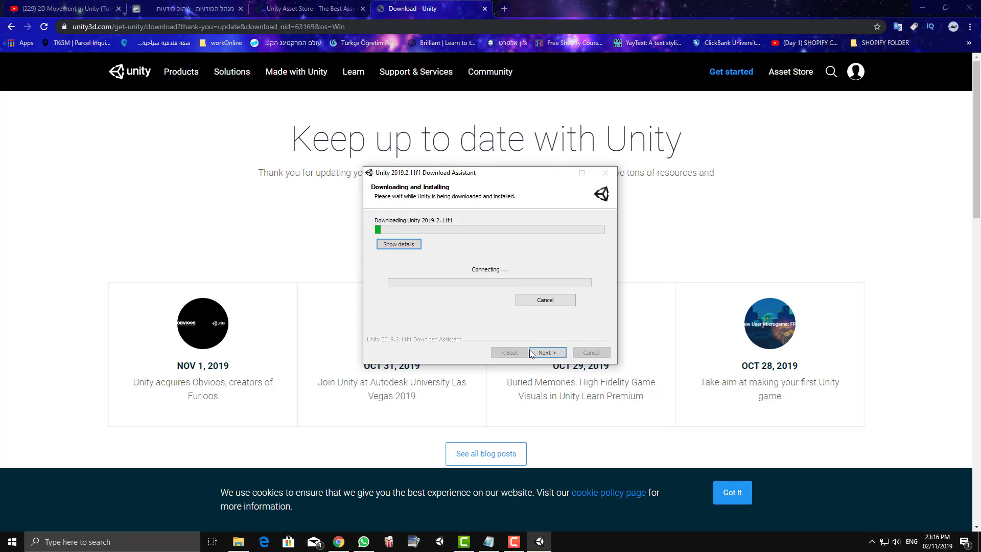
# Cancel the running Unity download and quit the installer
pyautogui.click(533, 303)
pyautogui.click(511, 306)
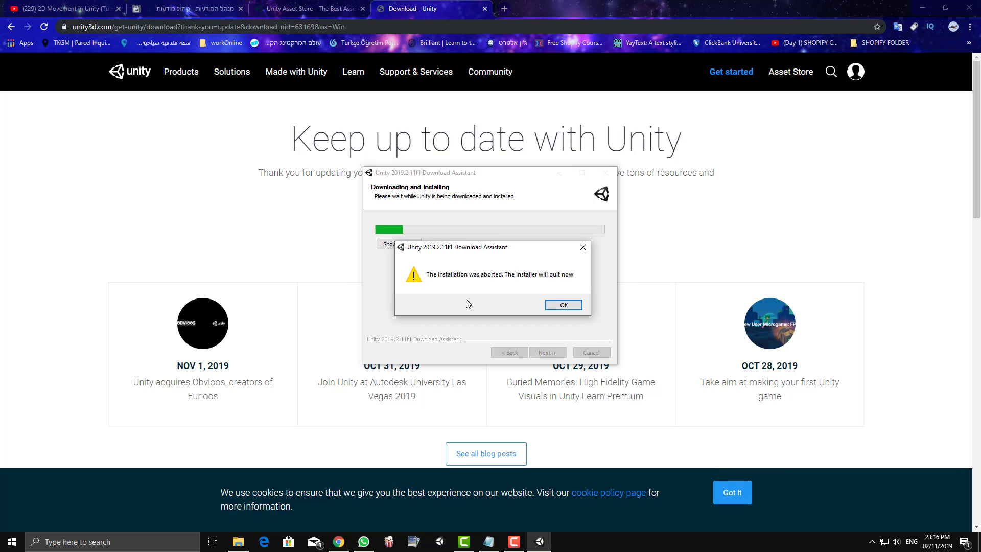
pyautogui.click(554, 305)
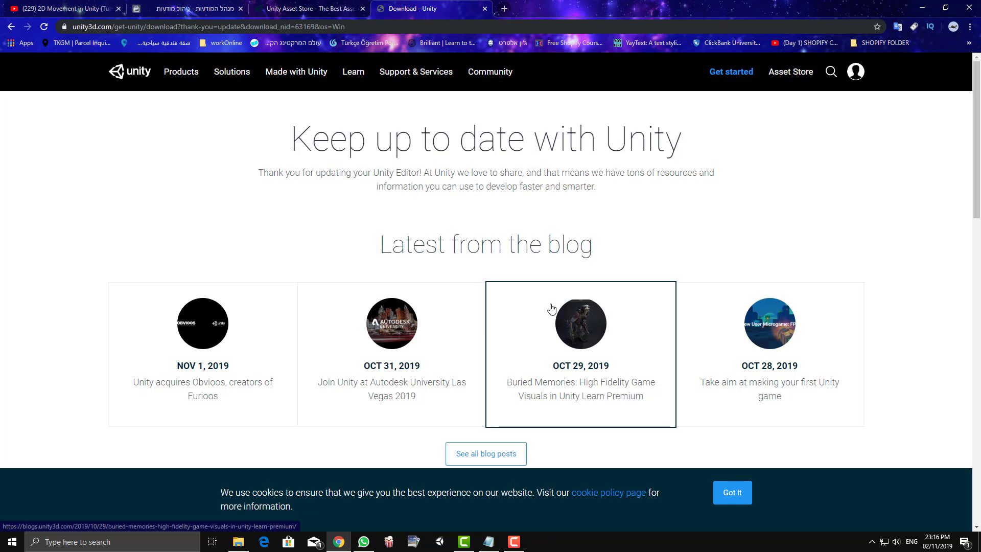
# Switch to the Unity editor and skip the new version offered by the update check
pyautogui.click(440, 542)
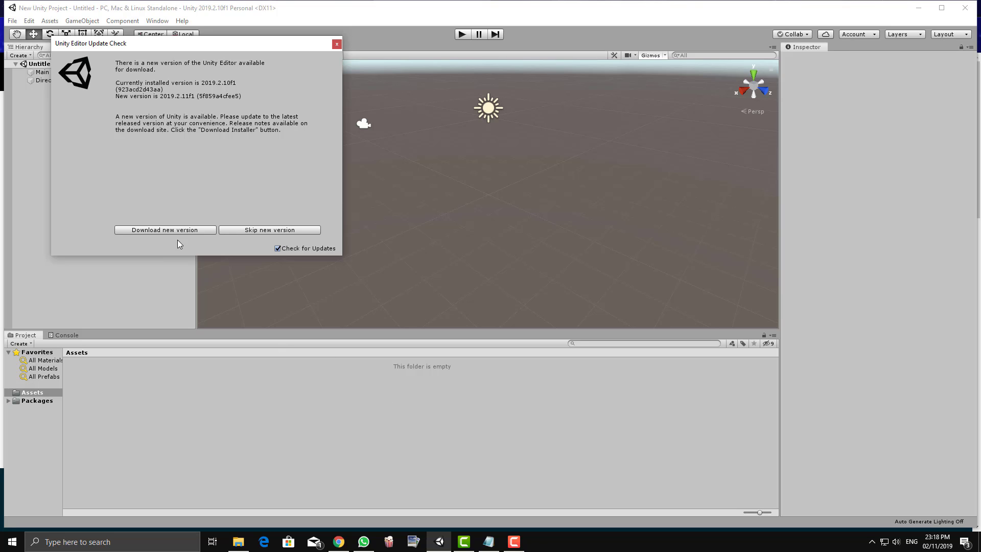
pyautogui.click(268, 230)
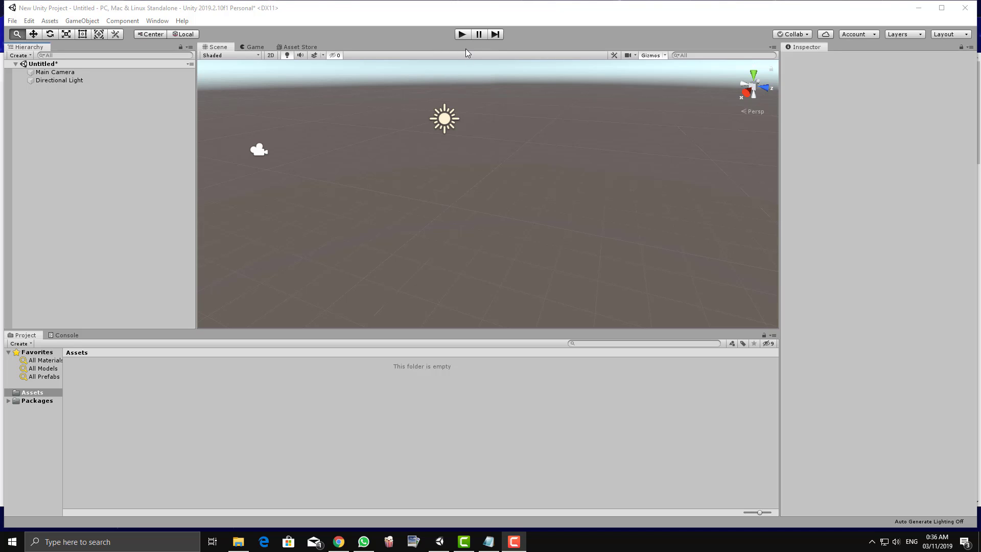
# Add a 3D cube to the scene and set its scale to 100 on X and 100 on Z
pyautogui.rightClick(82, 112)
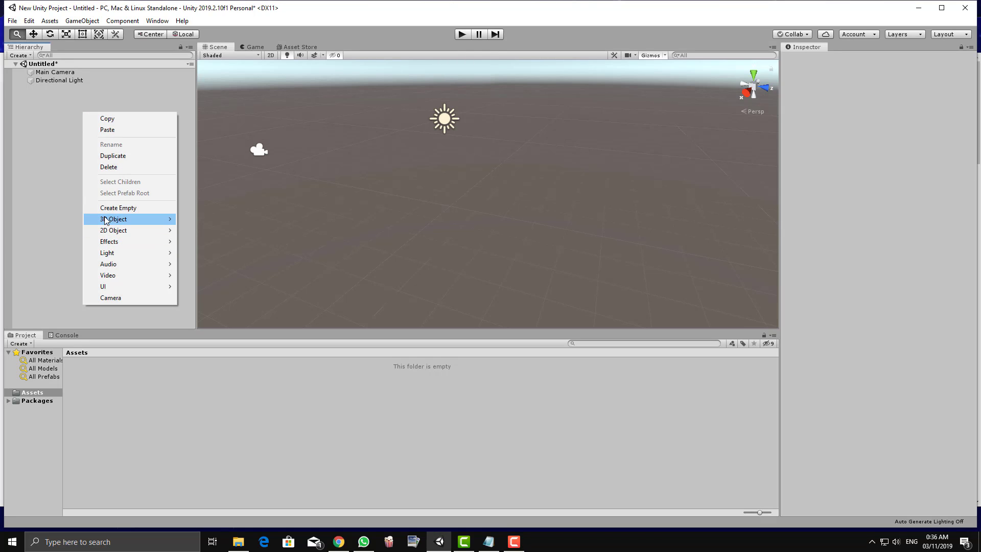
pyautogui.moveTo(153, 220)
pyautogui.click(209, 220)
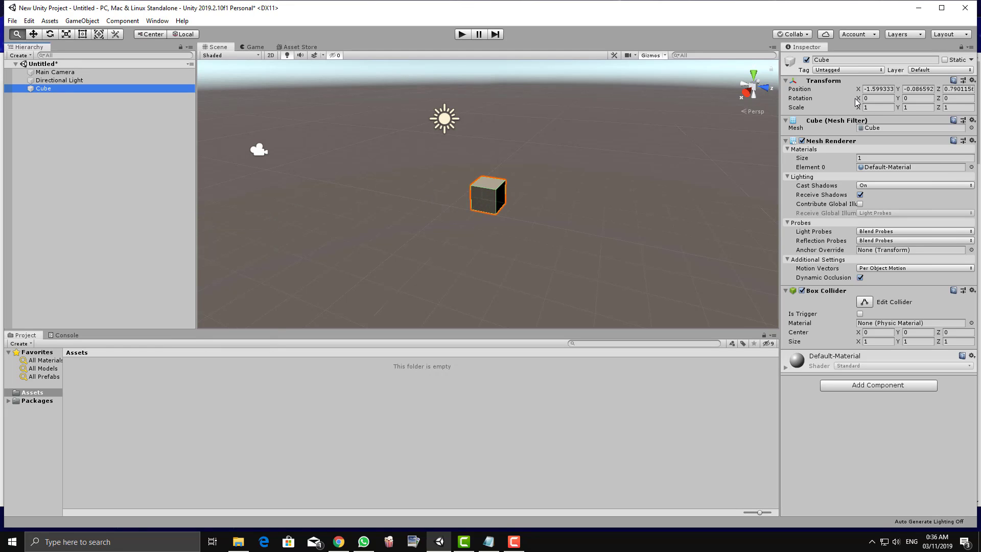
pyautogui.click(870, 108)
pyautogui.write('100')
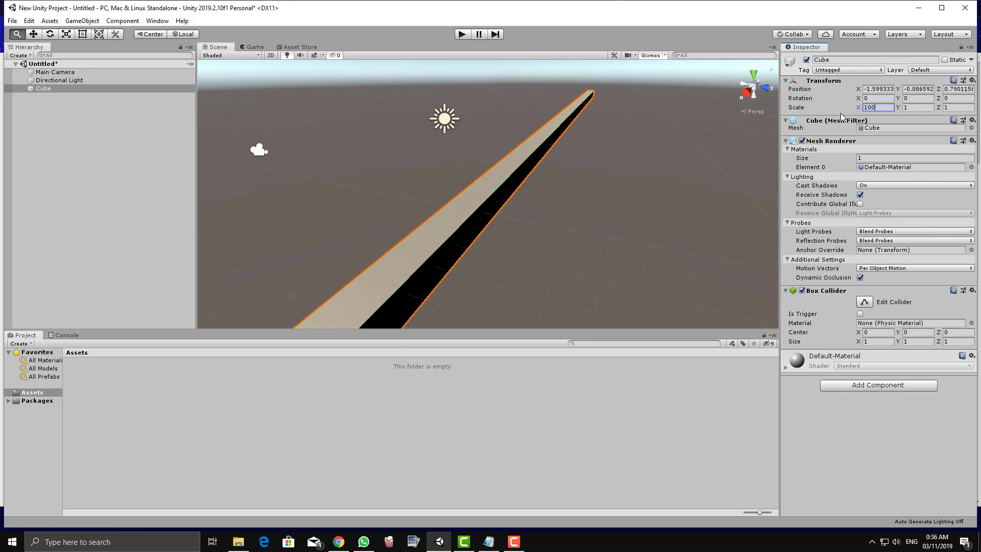
pyautogui.press('Tab')
pyautogui.press('Tab')
pyautogui.write('100')
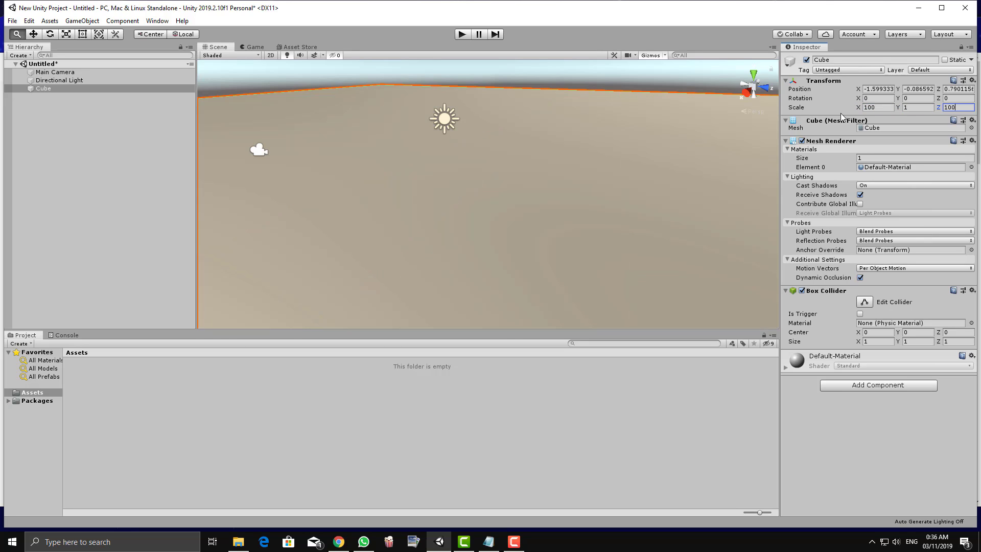
# Add a 3D sphere to the scene and raise it above the cube to a Y position of 3
pyautogui.rightClick(87, 127)
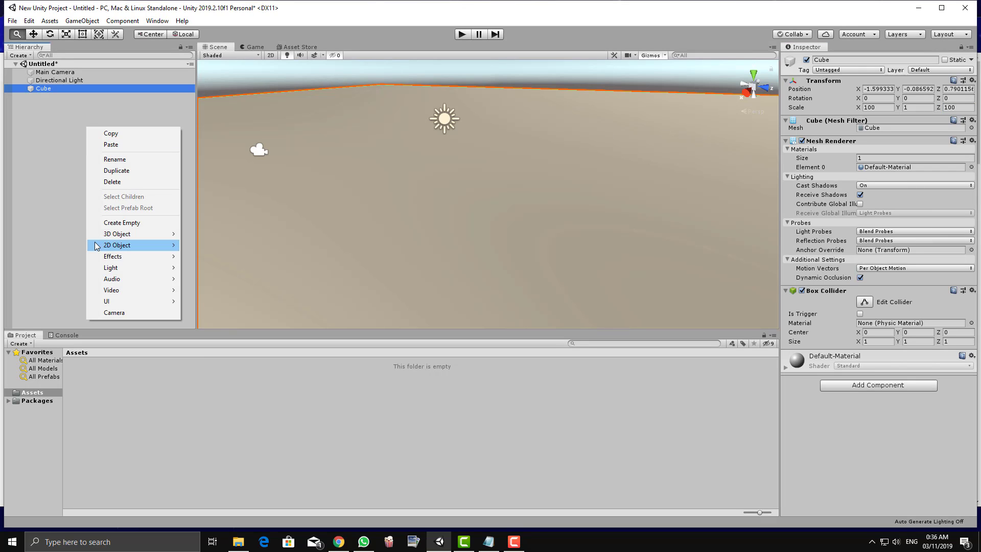
pyautogui.moveTo(113, 238)
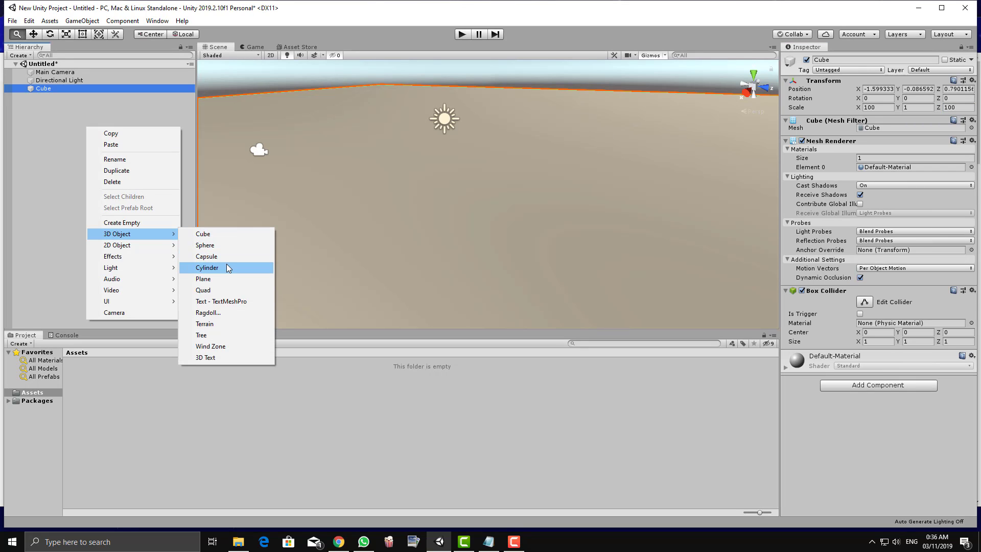
pyautogui.click(236, 252)
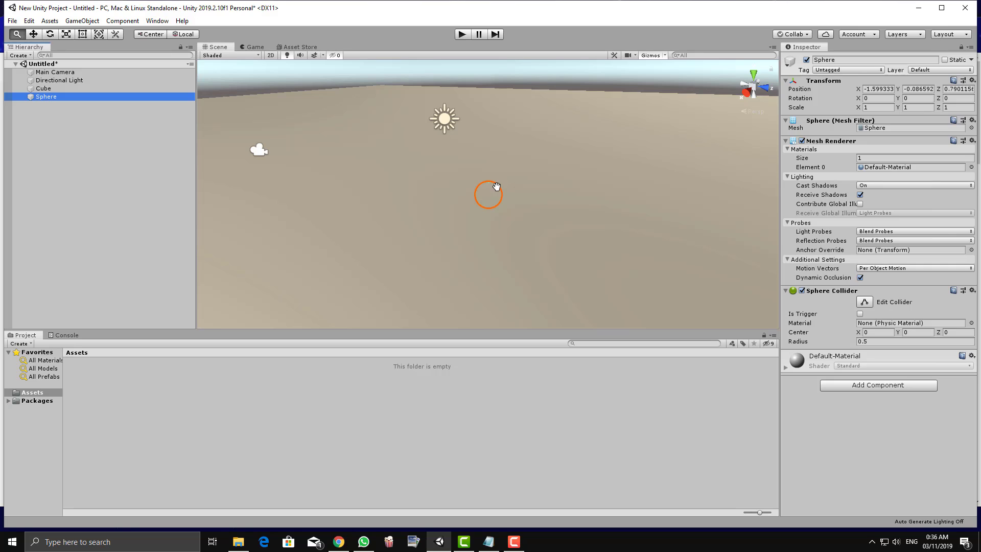
pyautogui.press('w')
pyautogui.moveTo(492, 158); pyautogui.dragTo(486, 92)
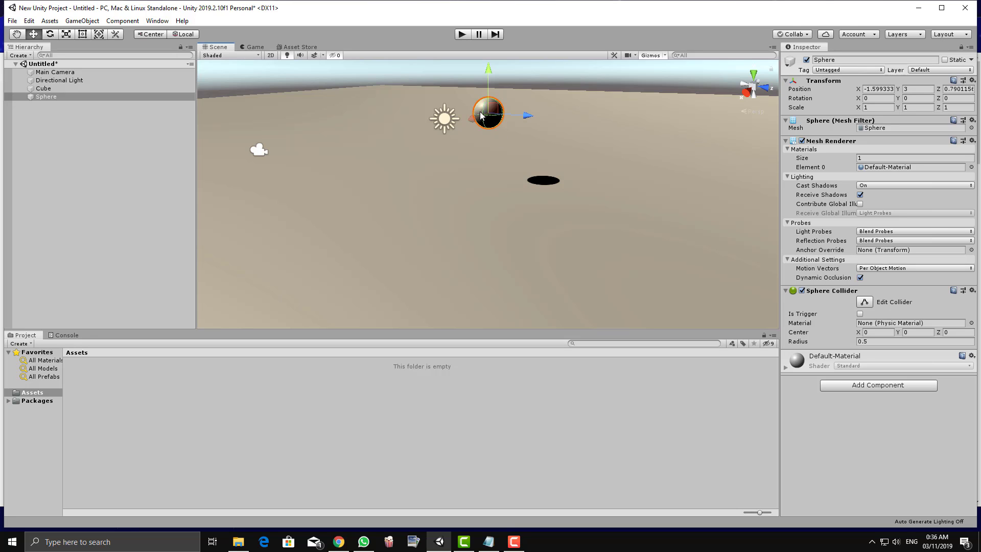
pyautogui.moveTo(483, 127); pyautogui.dragTo(479, 165, button='middle')
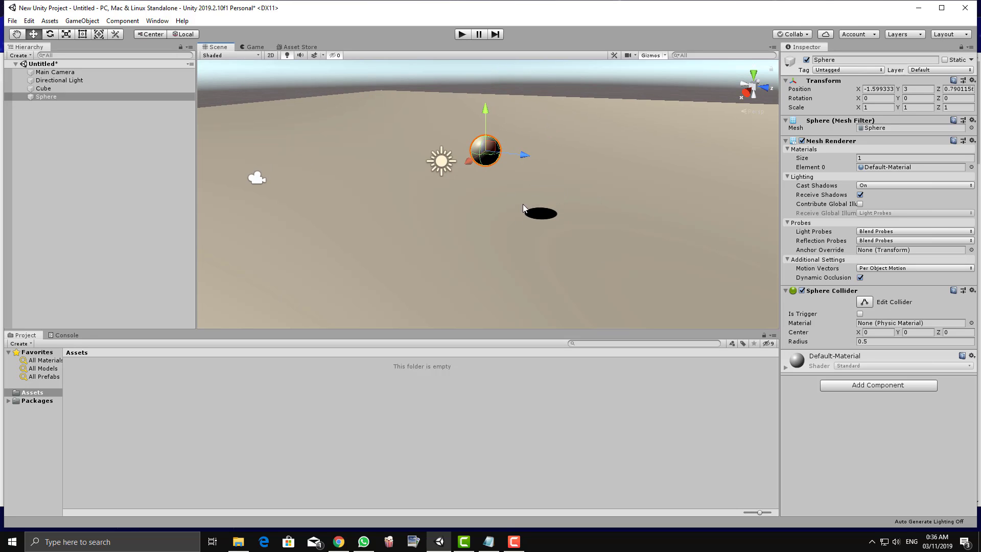
# Lower the sphere above the ground cube to a Y position of about 2.62
pyautogui.click(611, 204)
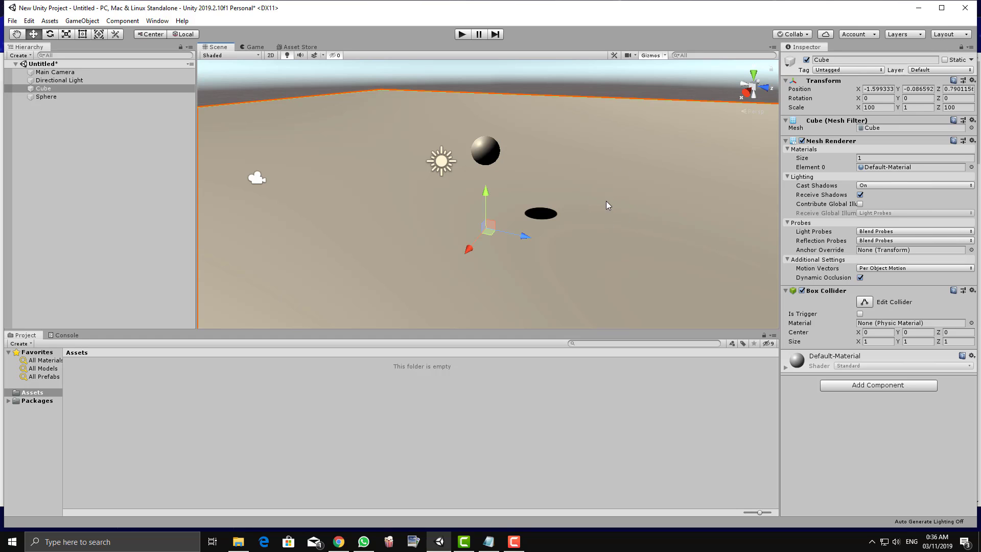
pyautogui.click(479, 146)
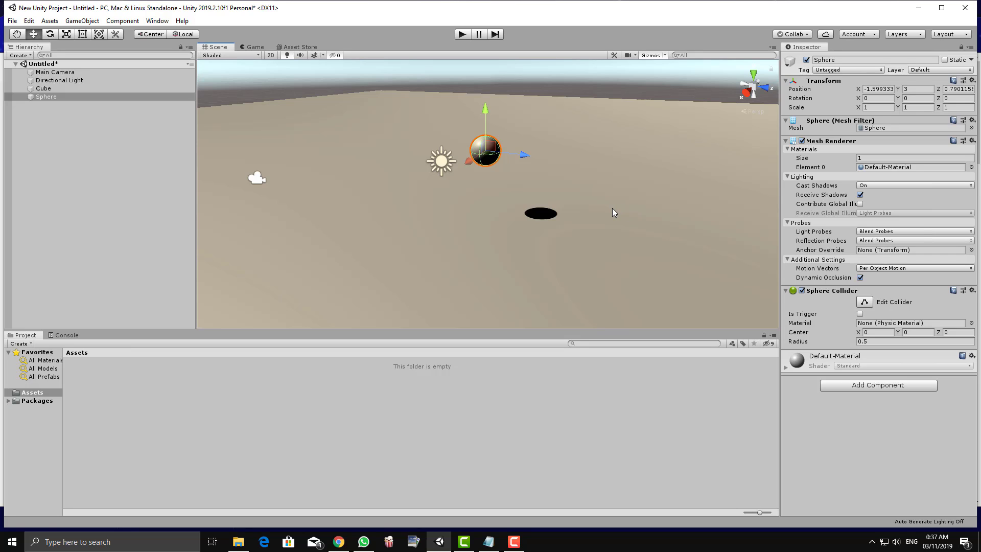
pyautogui.moveTo(485, 108)
pyautogui.mouseDown()
pyautogui.moveTo(483, 146)
pyautogui.moveTo(486, 113)
pyautogui.mouseUp()
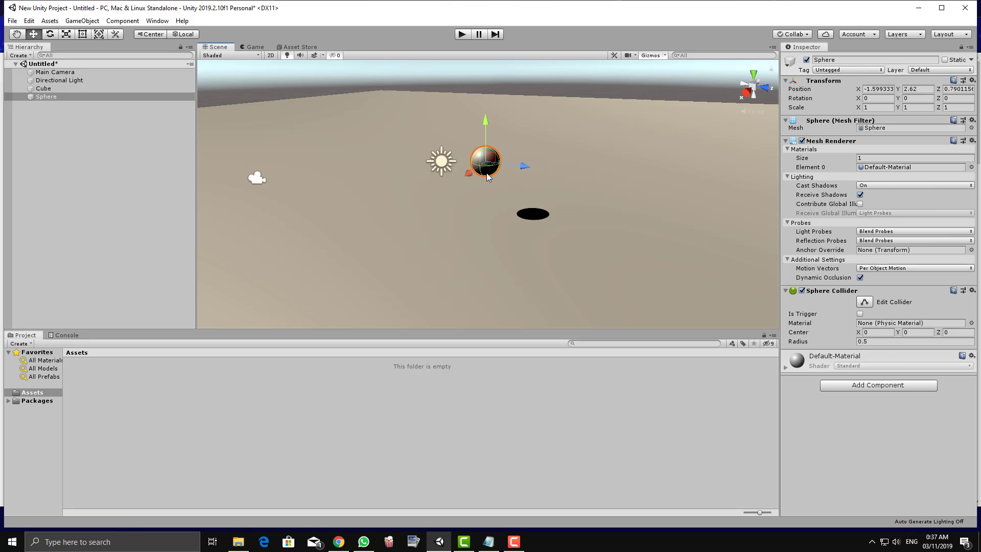
# Run the scene in play mode and pause it
pyautogui.click(461, 35)
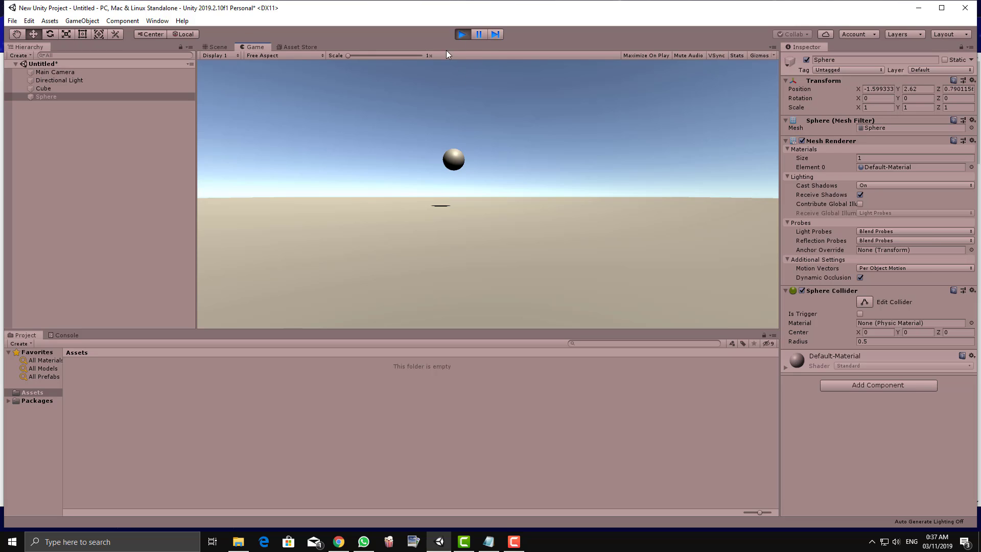
pyautogui.click(479, 34)
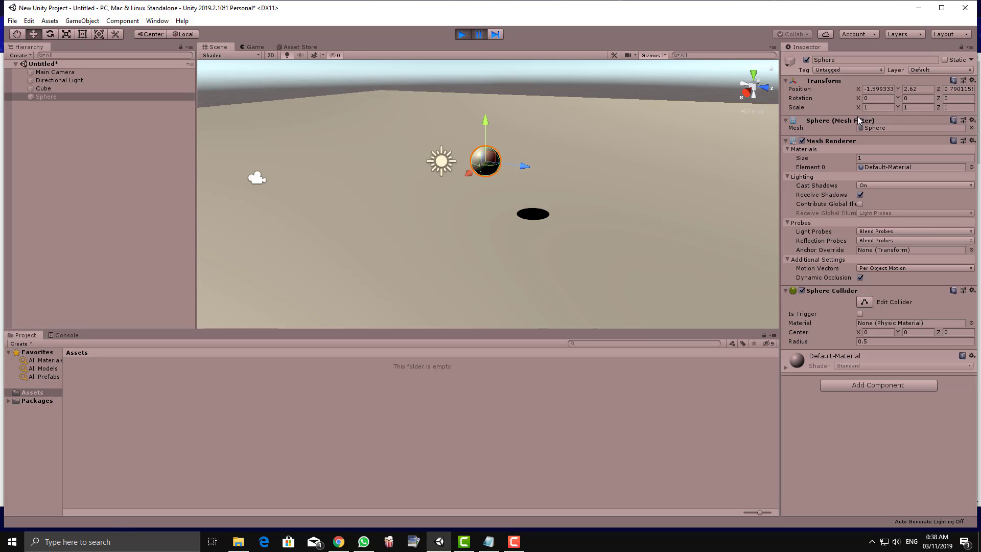
# Move the sphere to about X -2.65, Y 1.45, Z -5.52 while the game is paused, and exit play mode
pyautogui.click(852, 99)
pyautogui.moveTo(853, 98)
pyautogui.mouseDown()
pyautogui.moveTo(839, 98)
pyautogui.moveTo(852, 99)
pyautogui.mouseUp()
pyautogui.moveTo(859, 92); pyautogui.dragTo(839, 94)
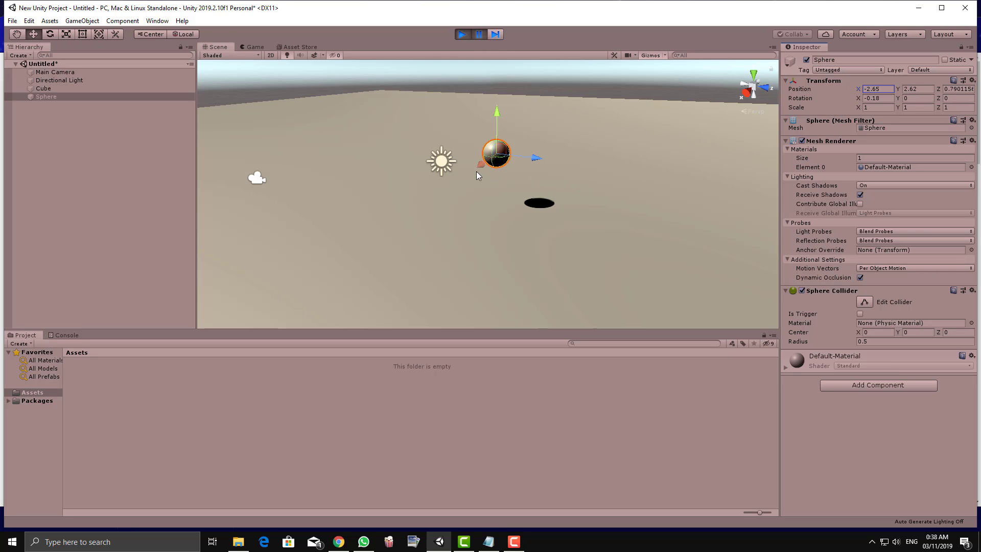
pyautogui.moveTo(483, 164); pyautogui.dragTo(370, 174)
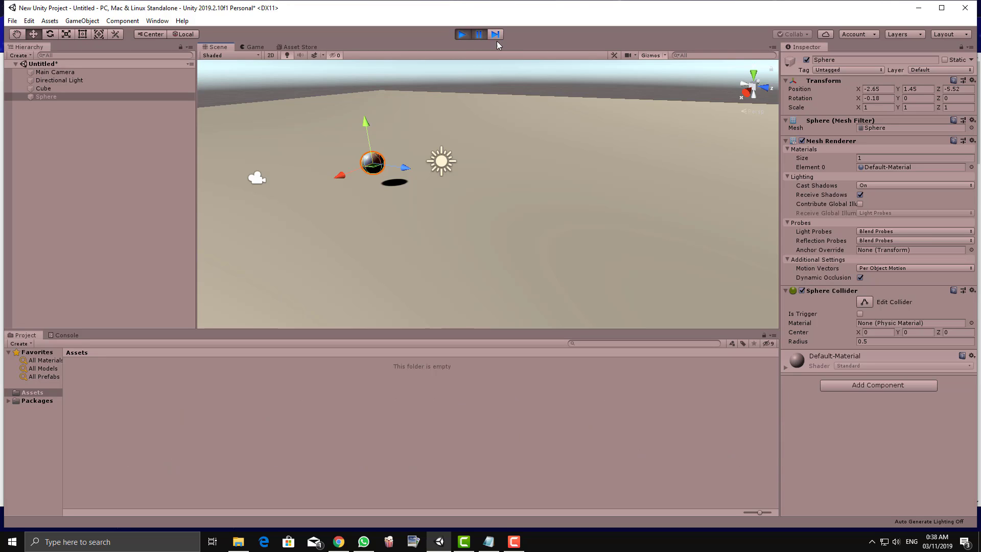
pyautogui.click(468, 36)
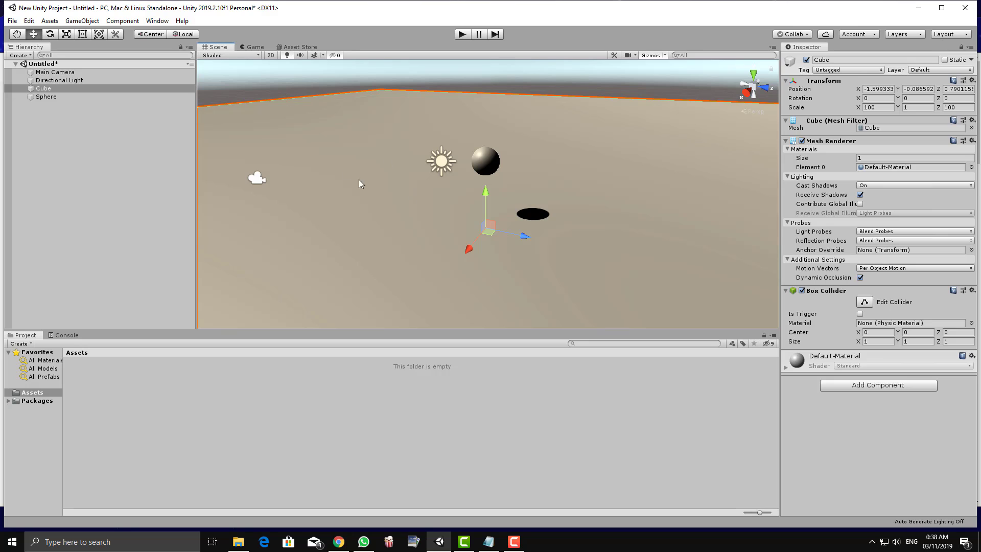
pyautogui.scroll(-6, 398, 148)
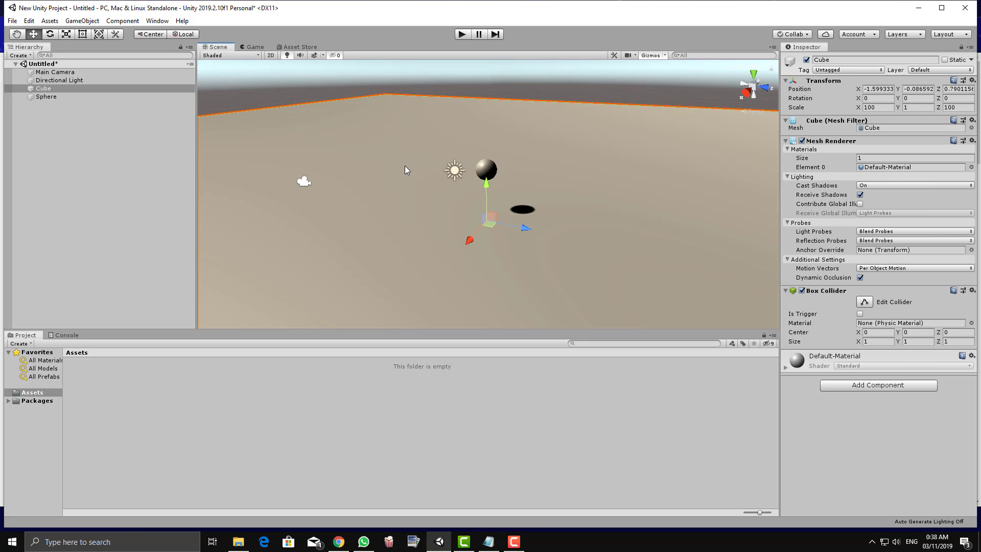
pyautogui.scroll(-4, 424, 193)
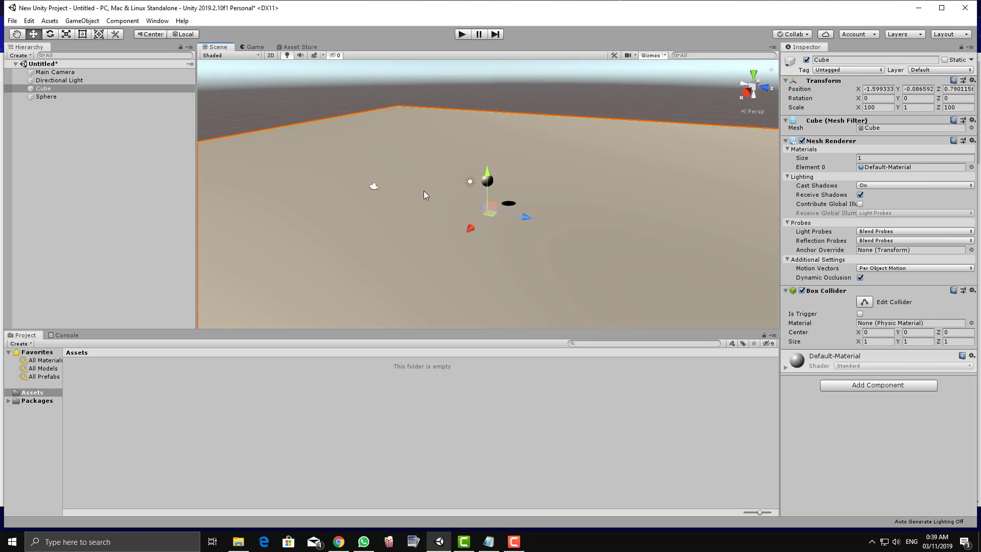
pyautogui.scroll(-8, 424, 195)
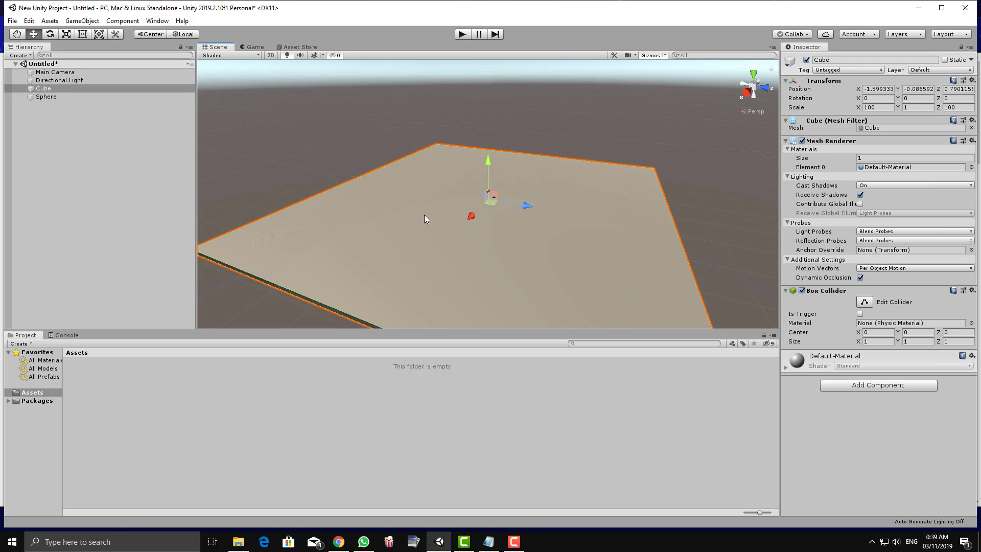
pyautogui.scroll(-2, 423, 223)
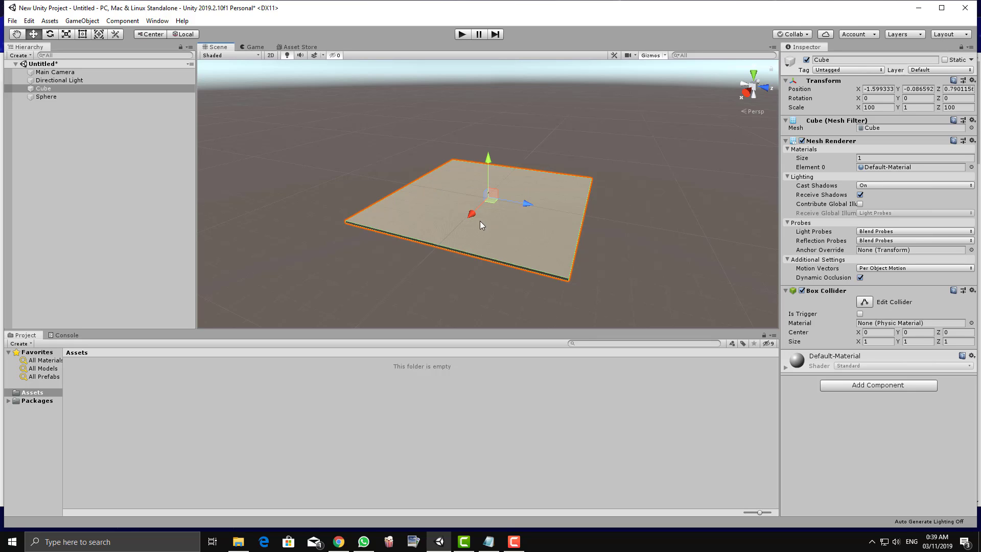
pyautogui.scroll(6, 467, 212)
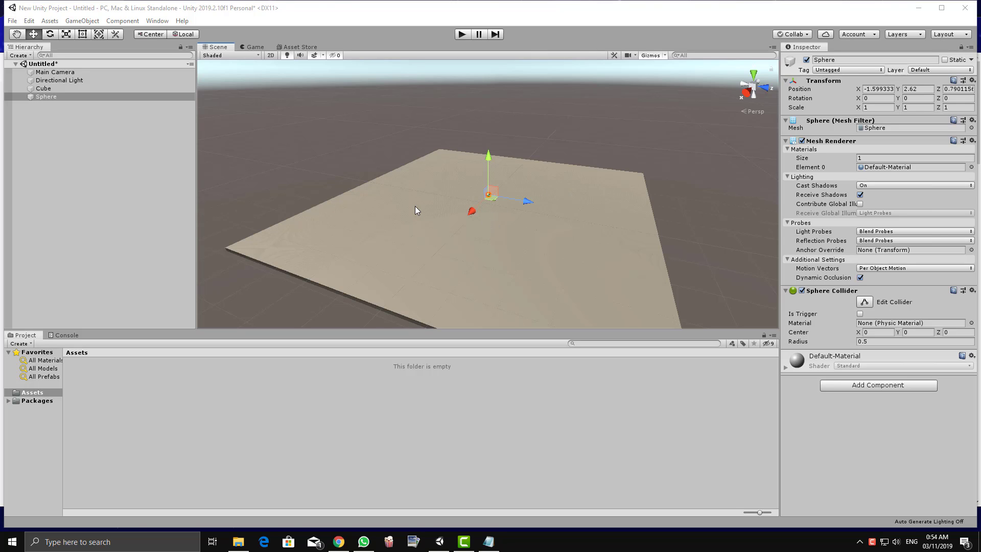
# Switch the Scene view to 2D mode and back to 3D, and toggle its scene lighting off and on
pyautogui.click(268, 55)
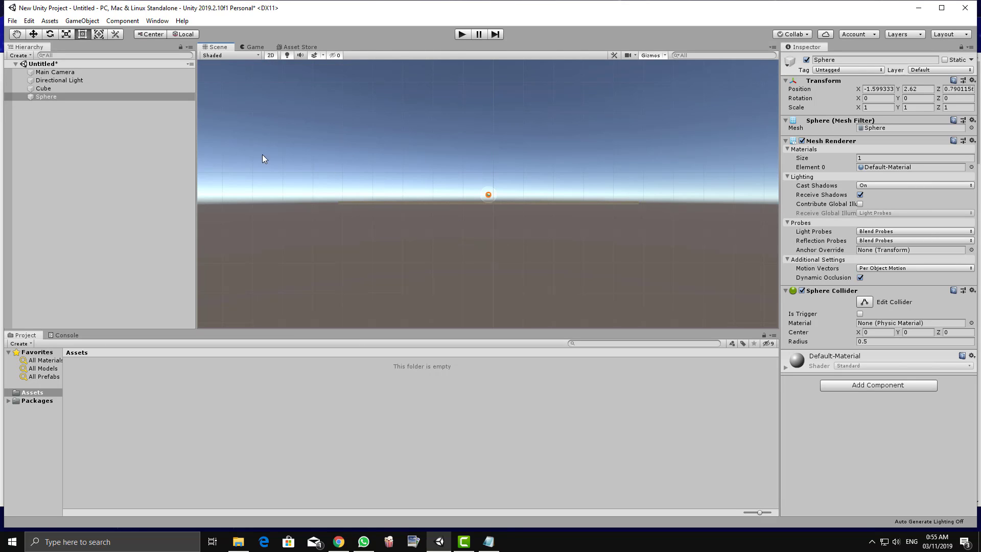
pyautogui.click(271, 55)
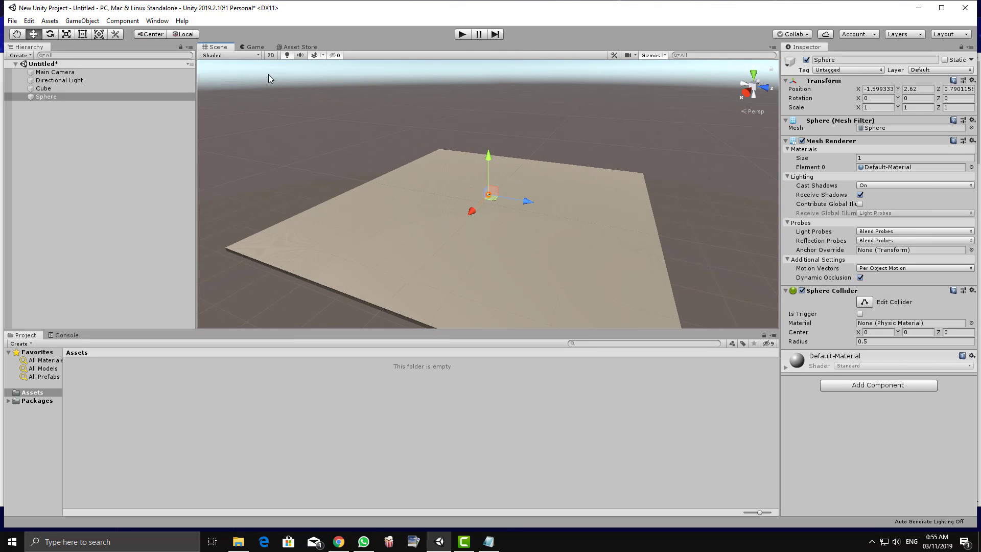
pyautogui.click(287, 56)
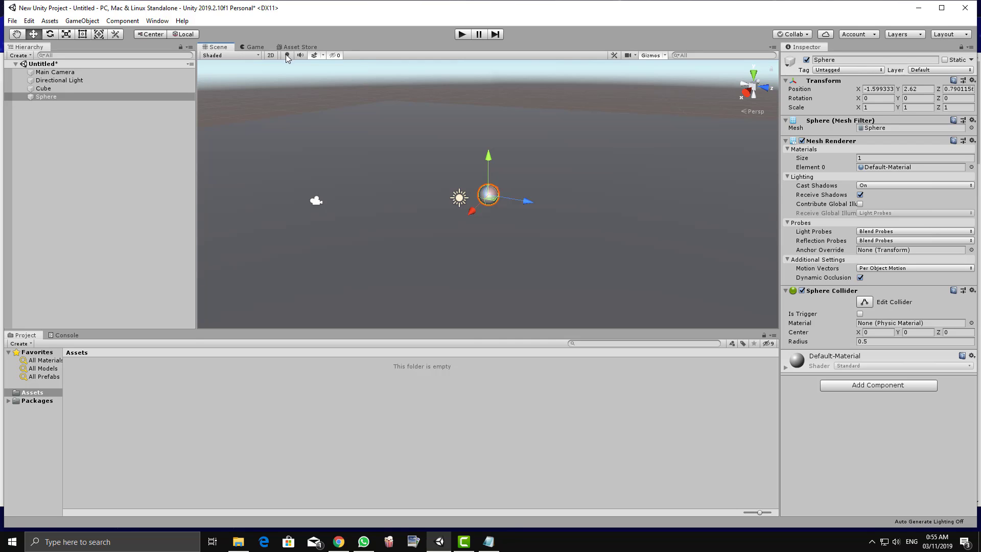
pyautogui.click(287, 54)
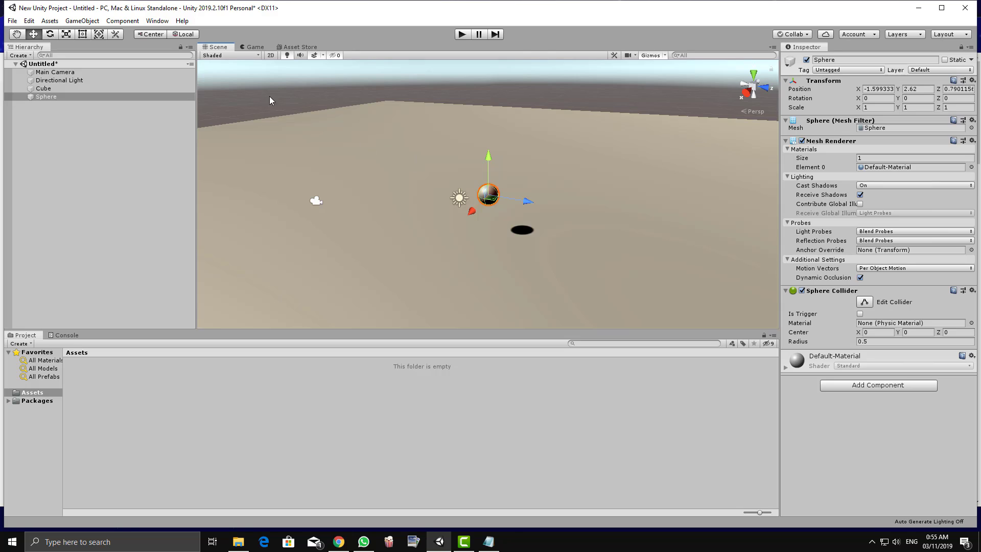
# Toggle the Scene view's audio off and on
pyautogui.click(301, 56)
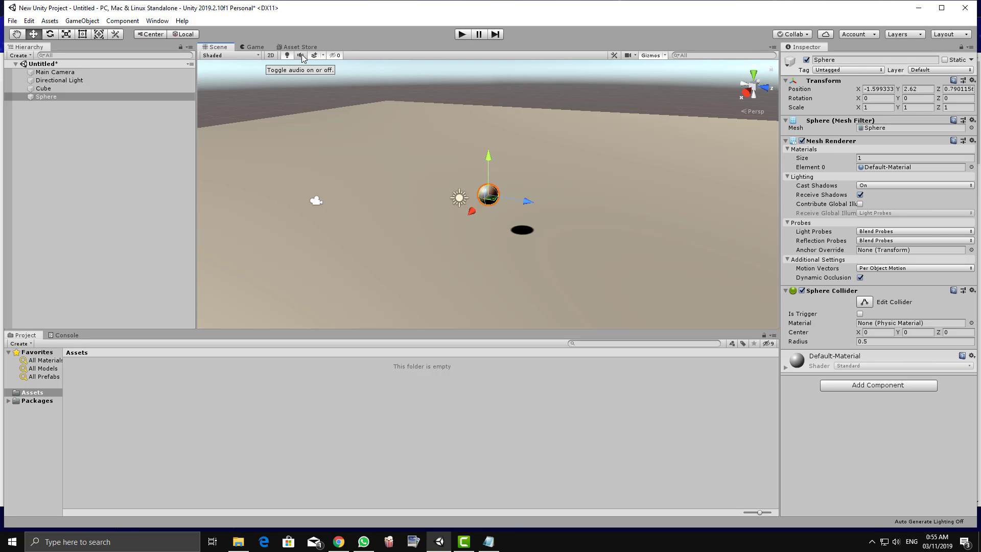
pyautogui.click(301, 56)
pyautogui.click(302, 55)
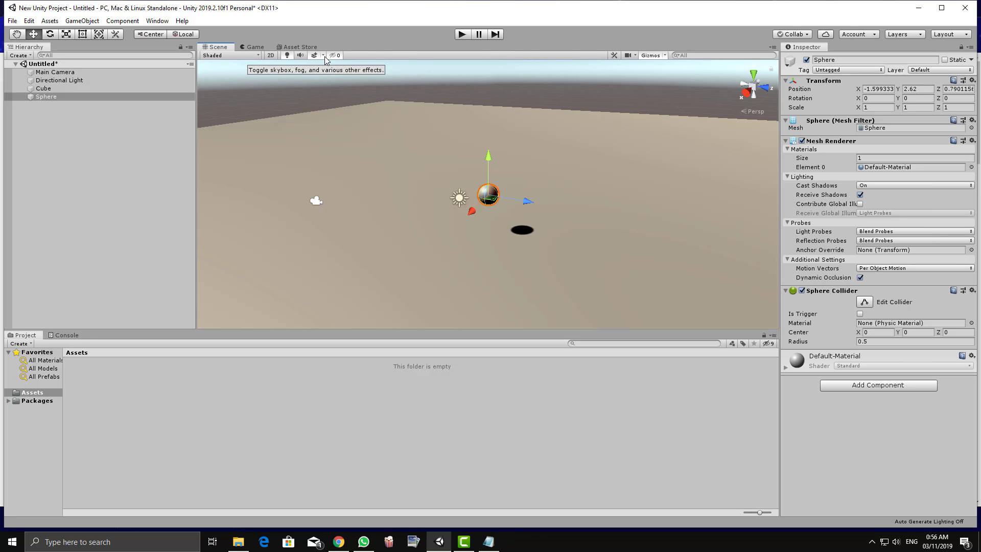
# Hide the skybox in the Scene view and show it again, and toggle the view effects off and on
pyautogui.click(323, 56)
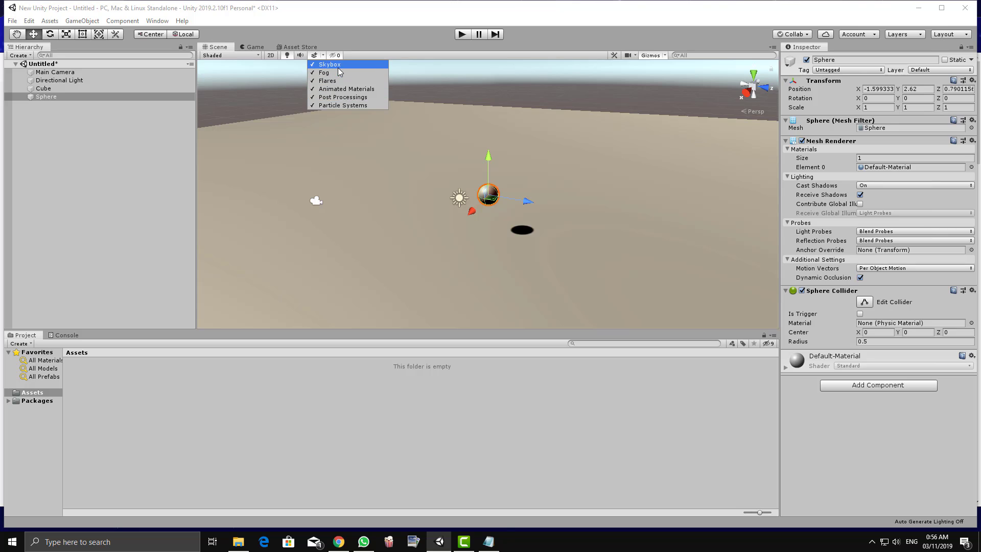
pyautogui.click(330, 64)
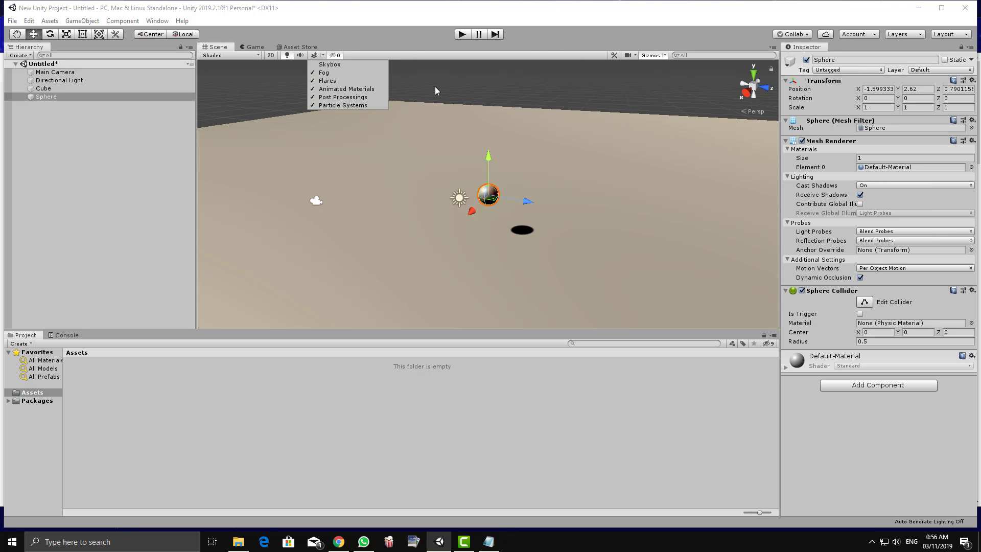
pyautogui.click(330, 65)
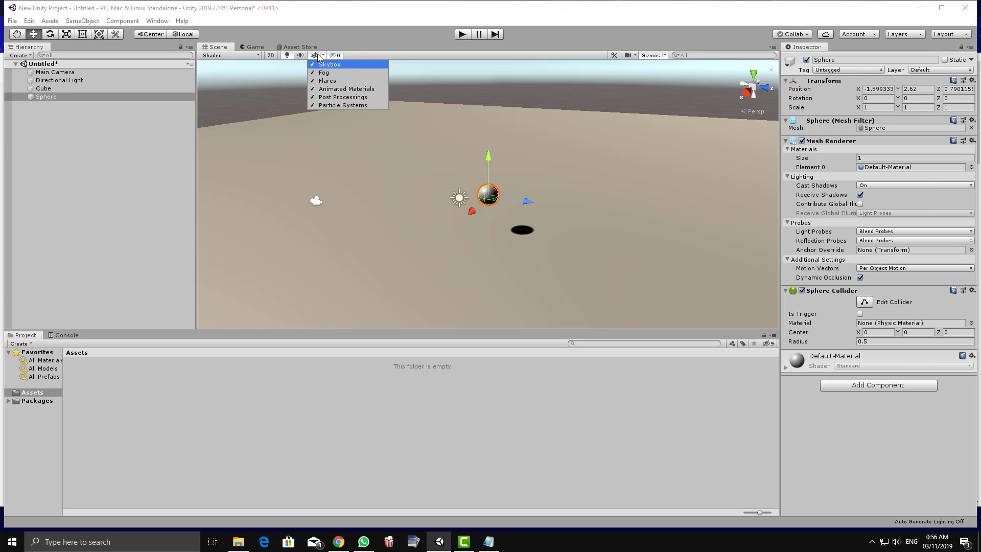
pyautogui.click(318, 55)
pyautogui.click(315, 55)
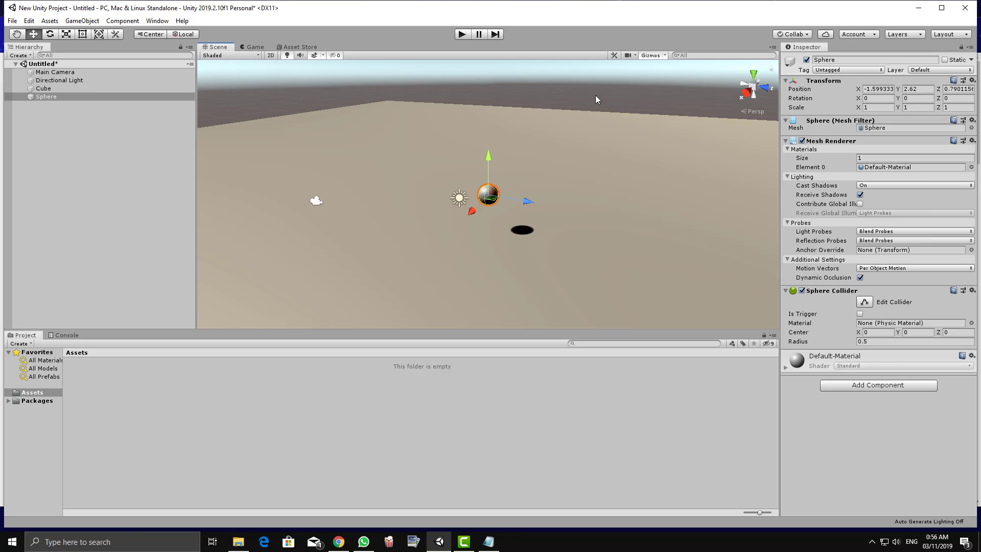
# Select the directional light and then the main camera by their Scene view icons to examine their properties
pyautogui.scroll(7, 446, 205)
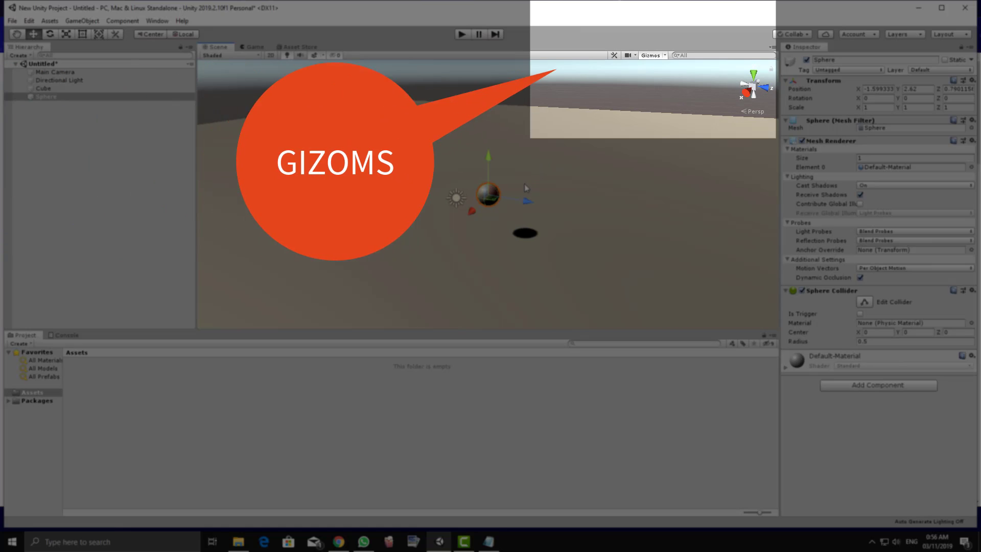
pyautogui.moveTo(445, 206); pyautogui.dragTo(521, 187, button='middle')
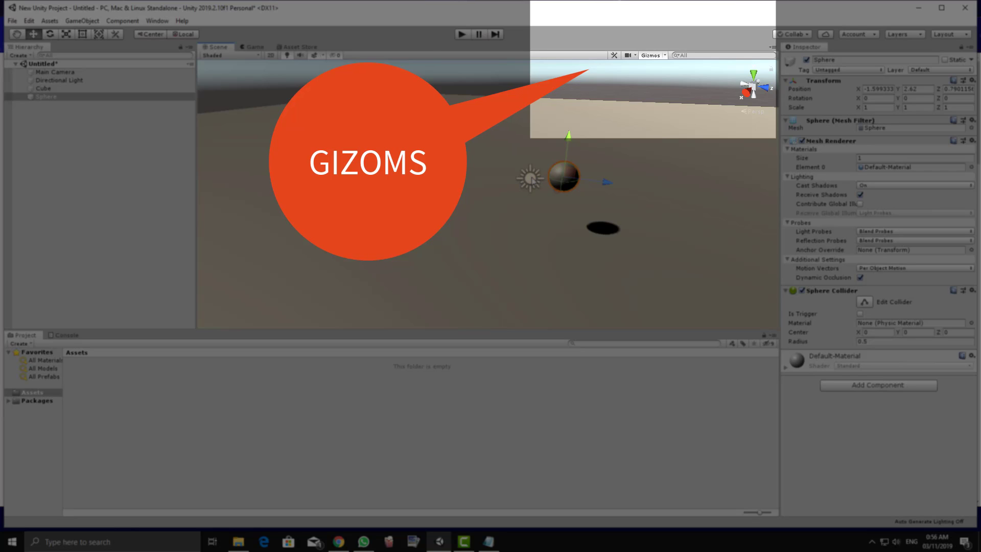
pyautogui.click(526, 185)
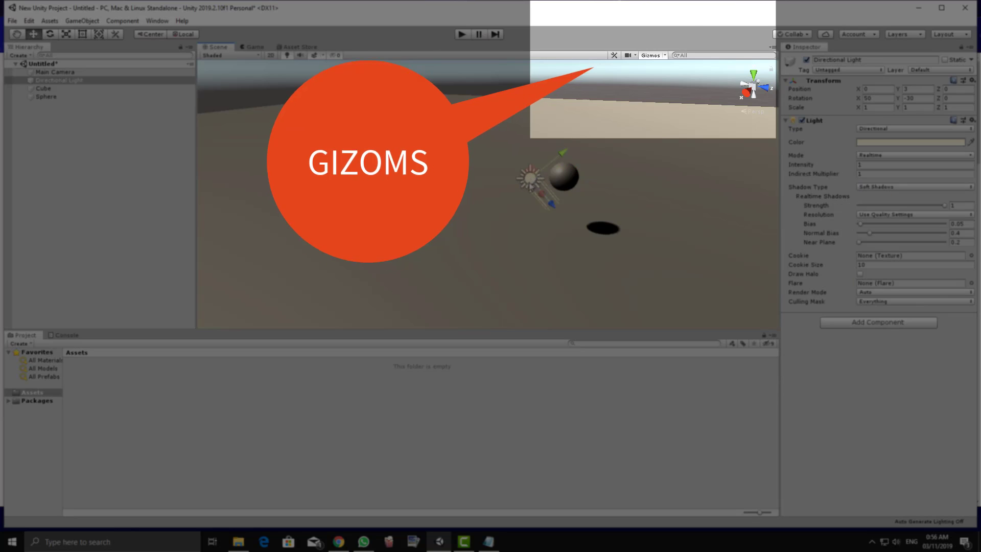
pyautogui.click(314, 189)
pyautogui.click(313, 190)
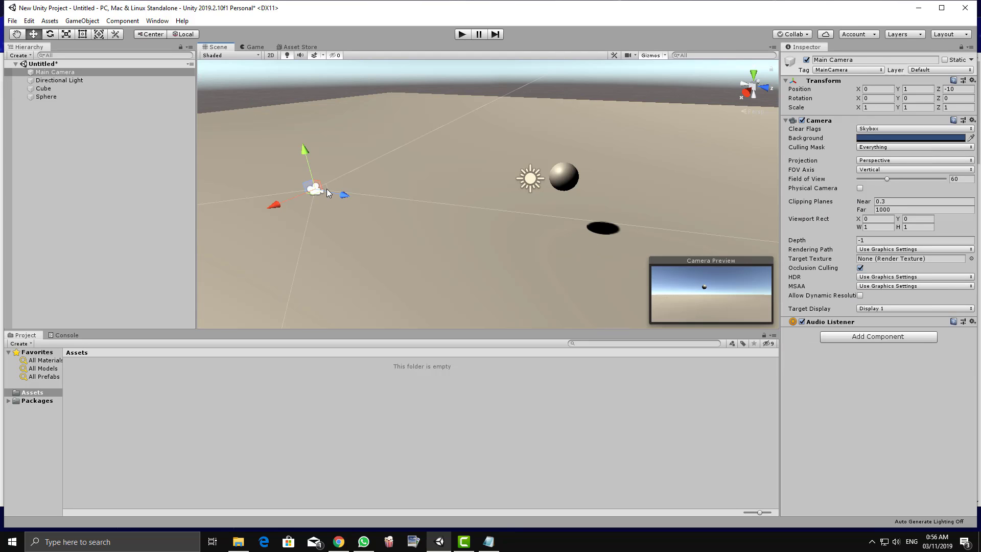
# Hide the gizmos in the Scene view, show them again, and select the directional light
pyautogui.click(650, 56)
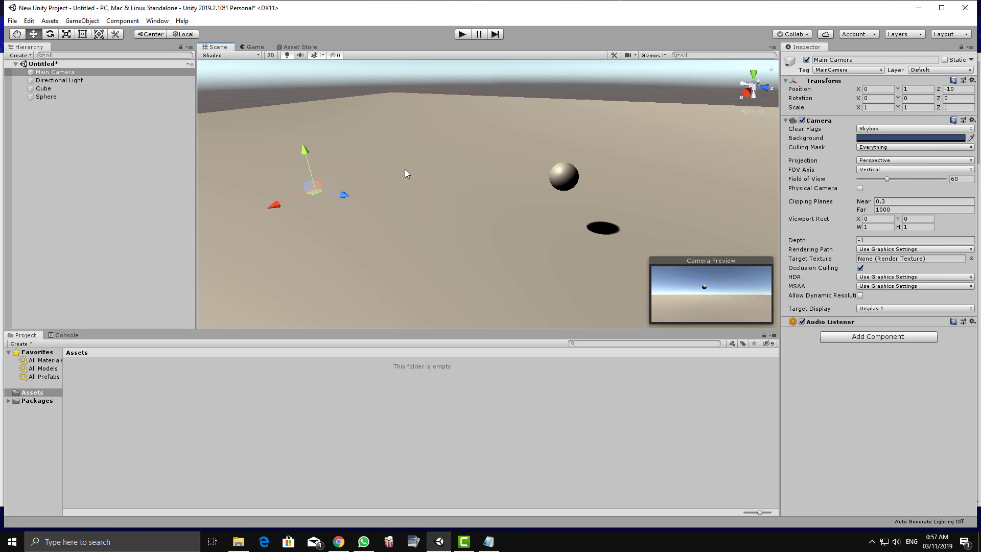
pyautogui.click(647, 56)
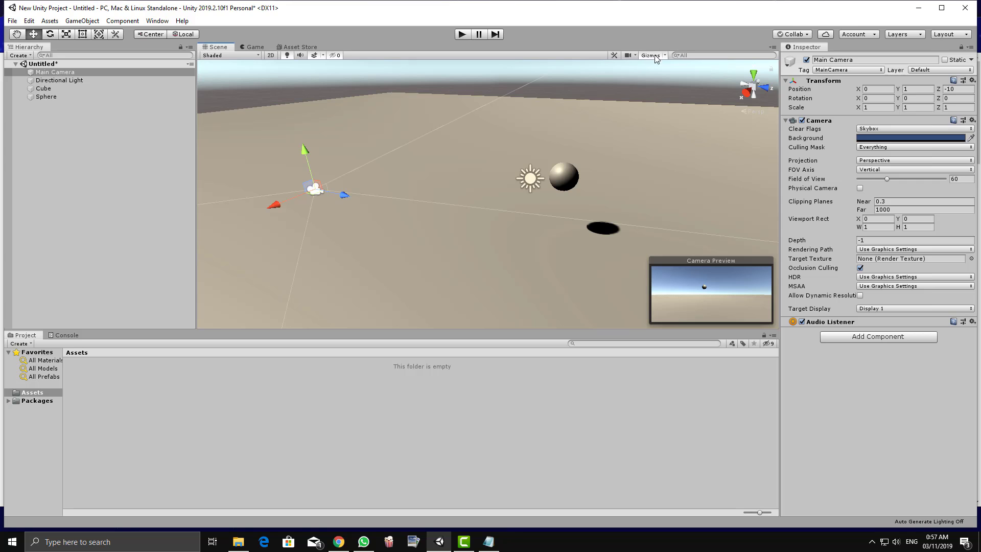
pyautogui.click(529, 180)
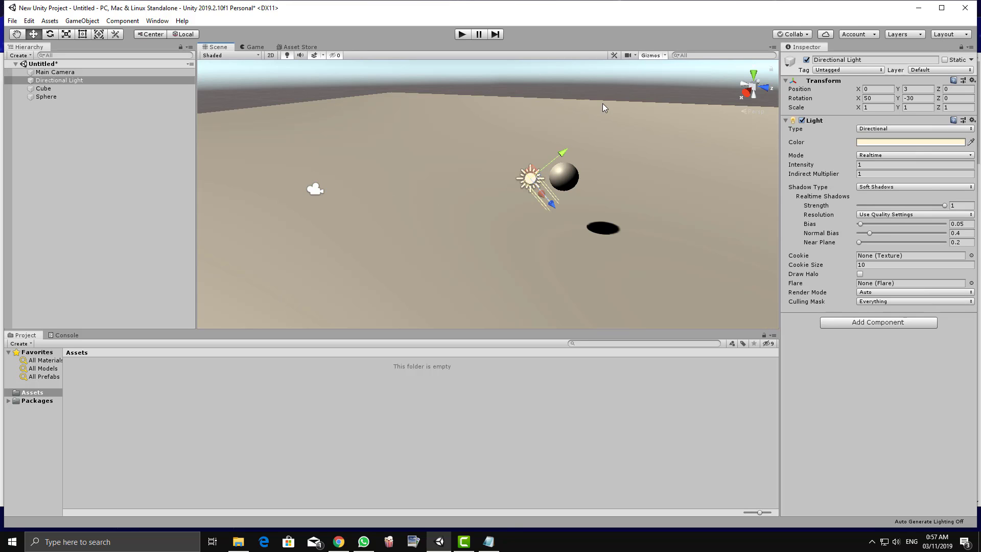
# Slightly enlarge the 3D gizmo icons in the Scene view
pyautogui.click(664, 57)
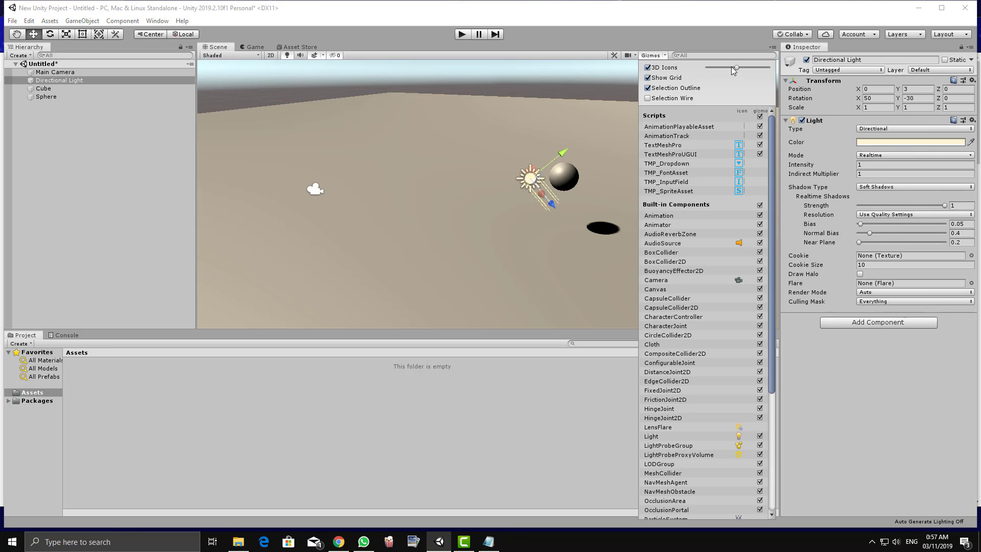
pyautogui.moveTo(737, 70)
pyautogui.mouseDown()
pyautogui.moveTo(751, 68)
pyautogui.moveTo(737, 63)
pyautogui.mouseUp()
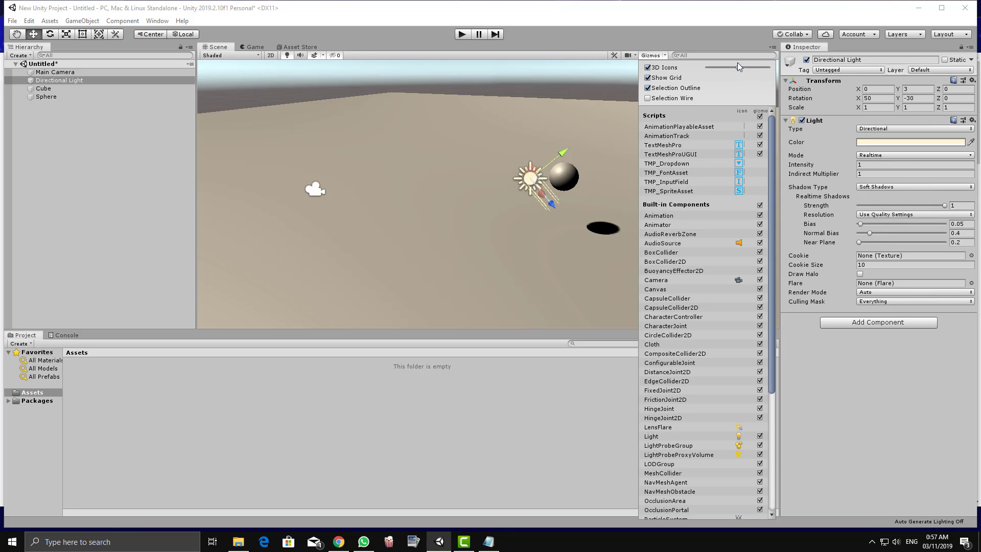
pyautogui.click(657, 53)
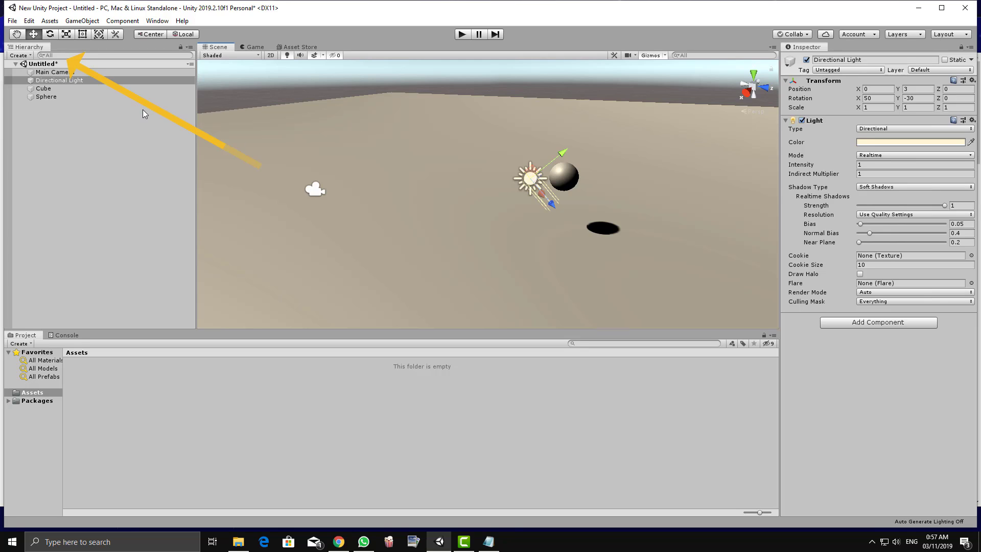
# Select the cube and the sphere in turn to compare their components and properties
pyautogui.click(50, 90)
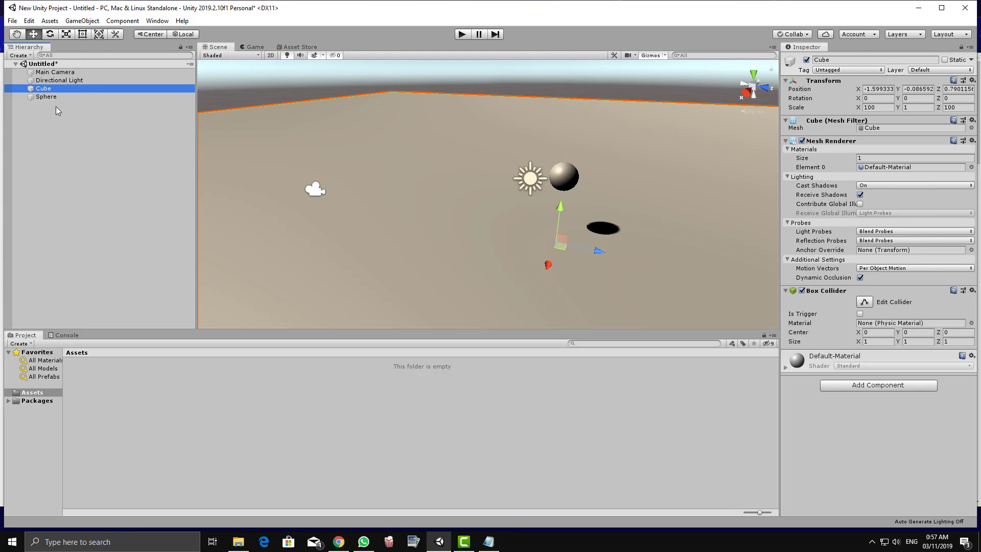
pyautogui.click(65, 99)
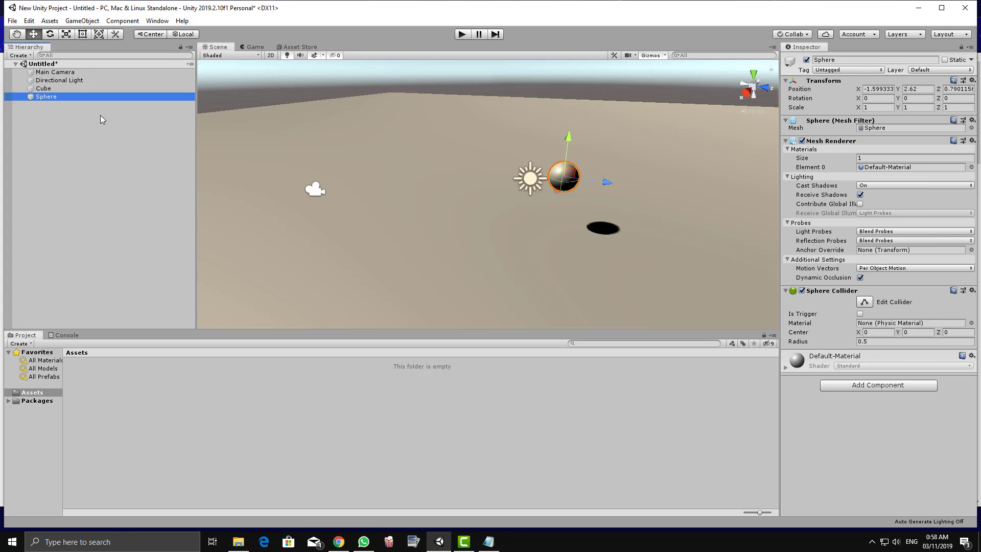
pyautogui.click(66, 90)
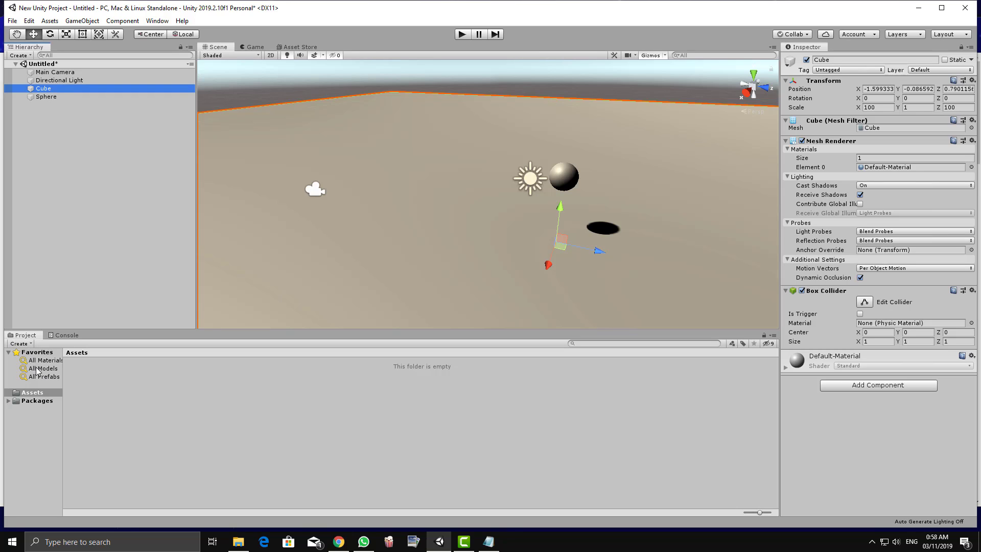
pyautogui.click(132, 410)
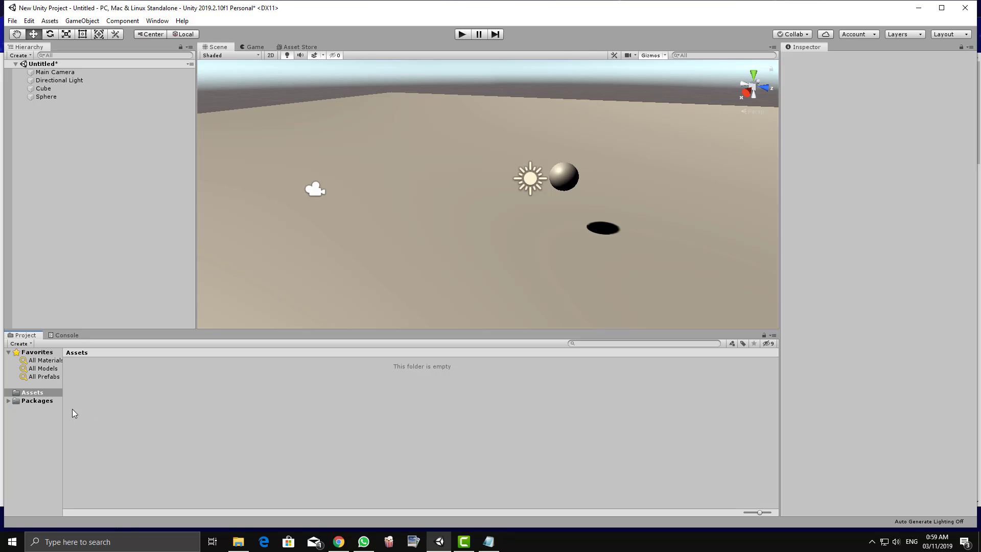
pyautogui.click(70, 90)
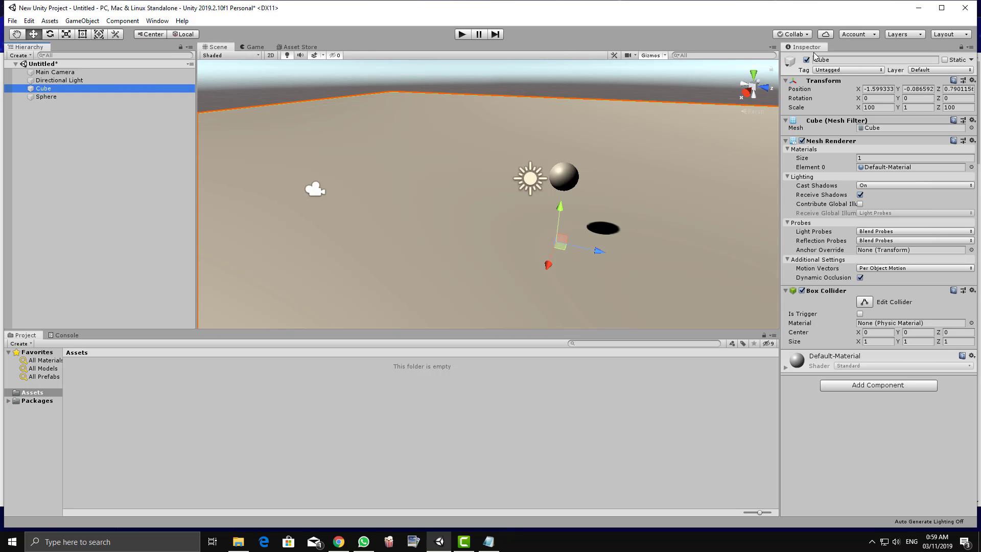
pyautogui.click(54, 96)
# Resize the ground cube to an X scale of 17 and a Z scale of 71.8, and set its X rotation to -9.2
pyautogui.click(61, 89)
pyautogui.moveTo(859, 108); pyautogui.dragTo(663, 193)
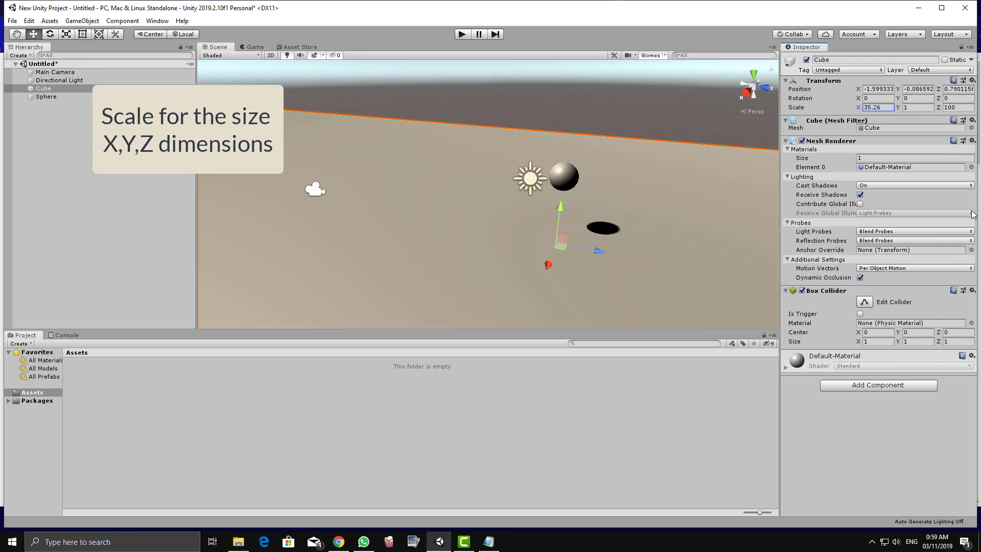
pyautogui.scroll(-5, 594, 206)
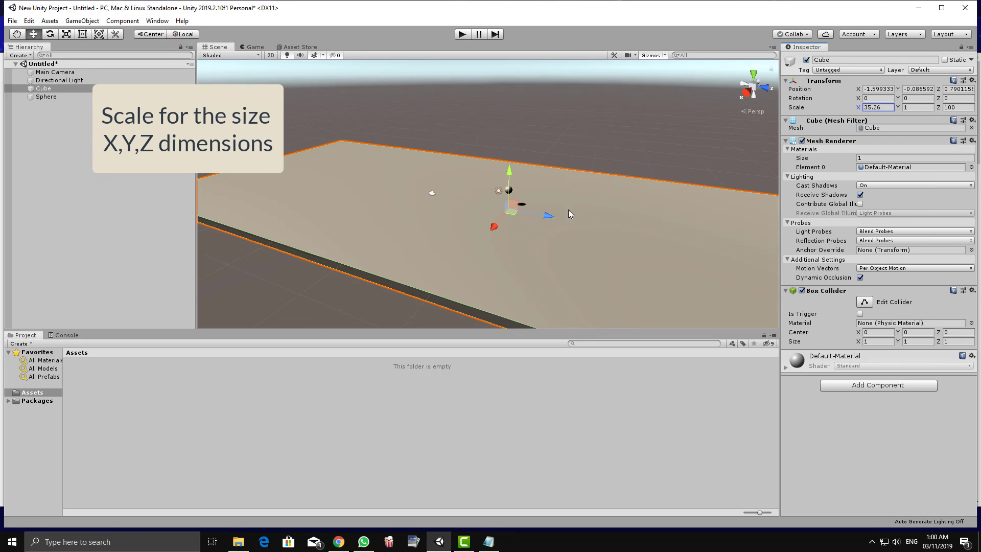
pyautogui.moveTo(859, 107); pyautogui.dragTo(825, 114)
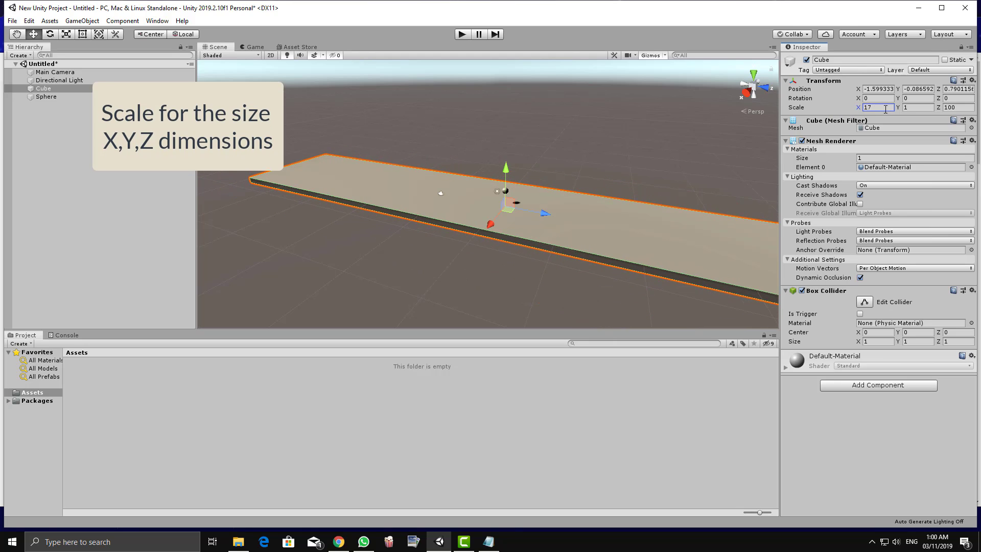
pyautogui.moveTo(943, 113); pyautogui.dragTo(857, 110)
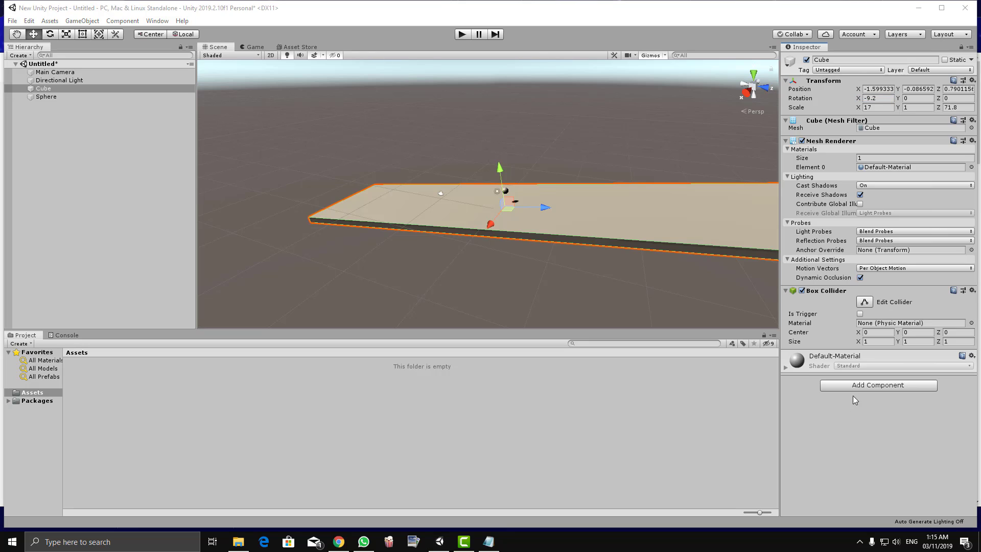
# Add a Rigidbody component to the cube
pyautogui.click(863, 389)
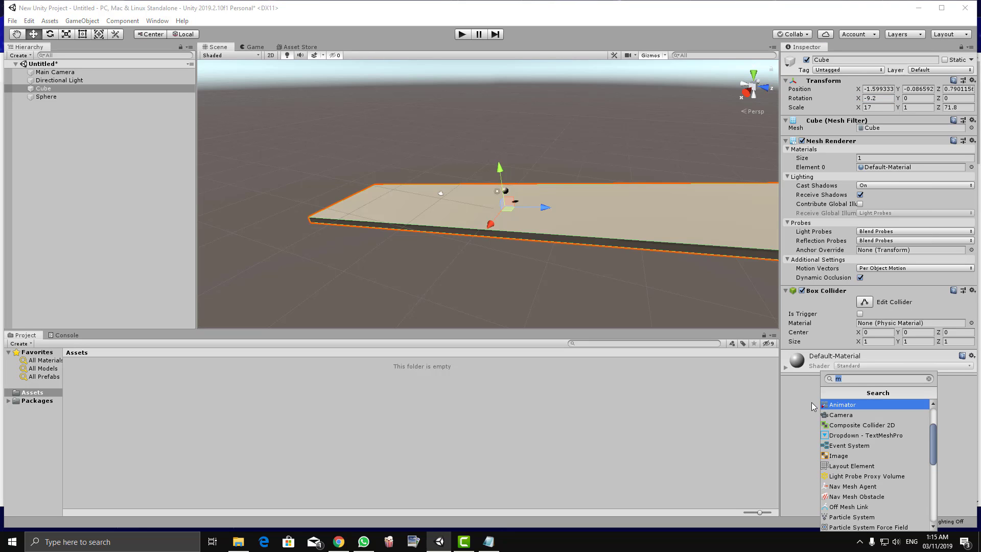
pyautogui.write('rigi')
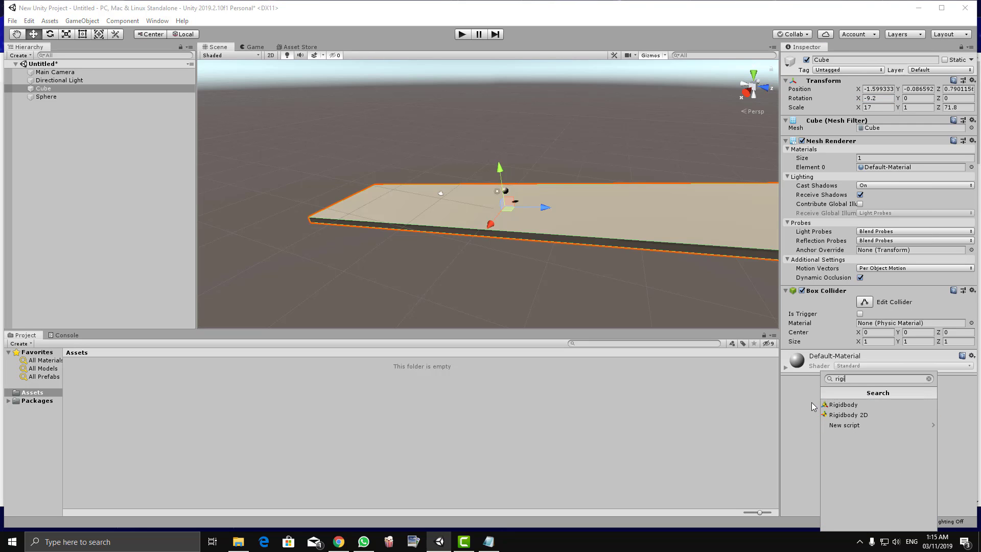
pyautogui.click(833, 405)
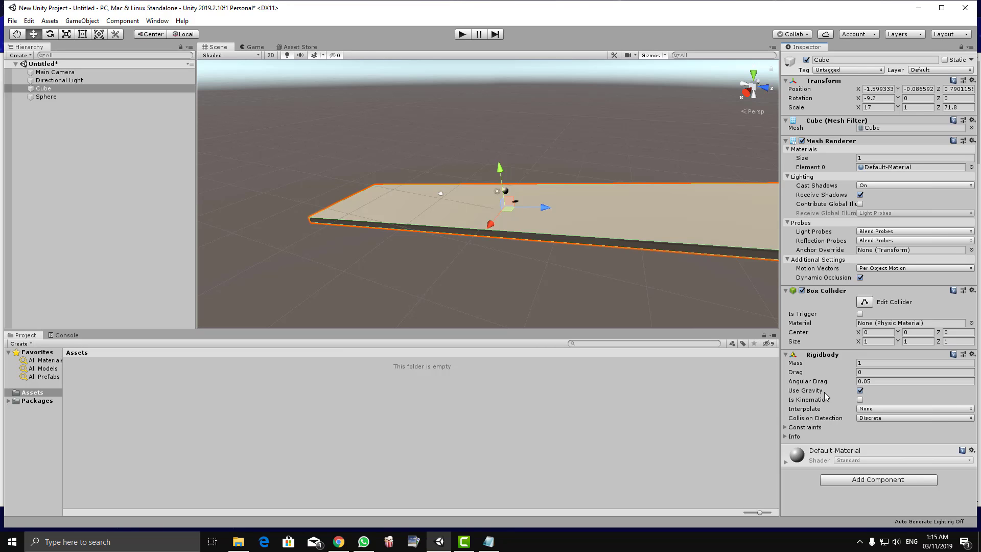
# Reselect the cube, collapse and expand its Rigidbody settings, and remove the Rigidbody component
pyautogui.click(74, 97)
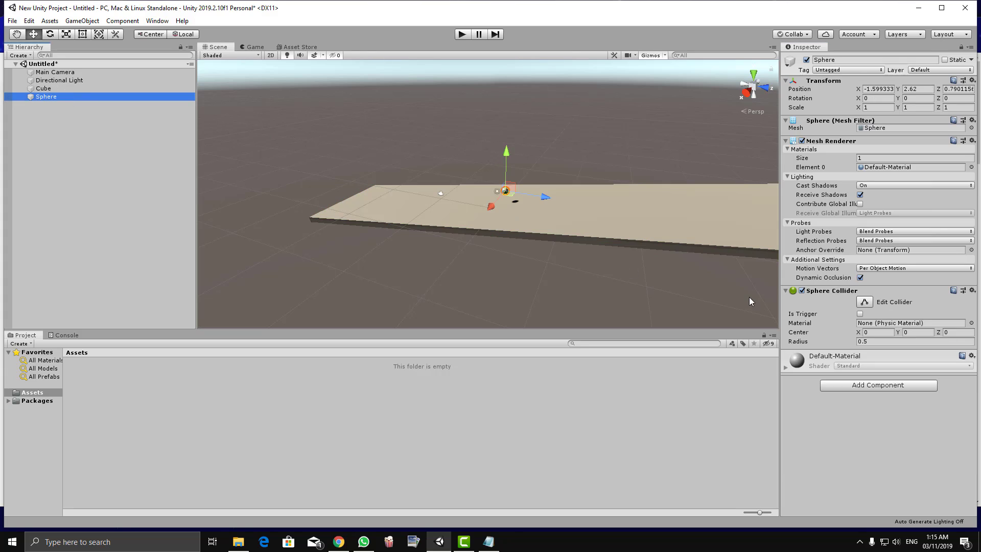
pyautogui.click(77, 89)
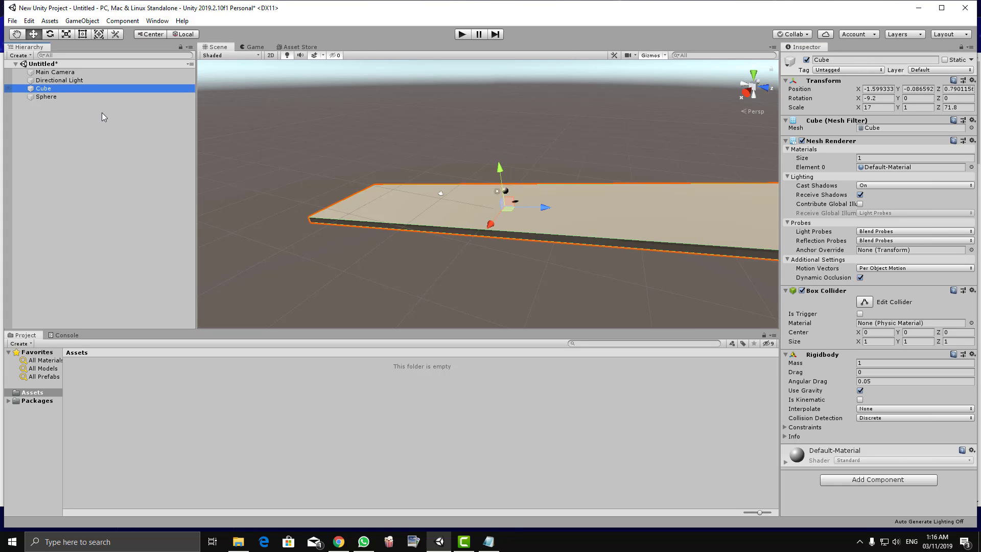
pyautogui.click(786, 355)
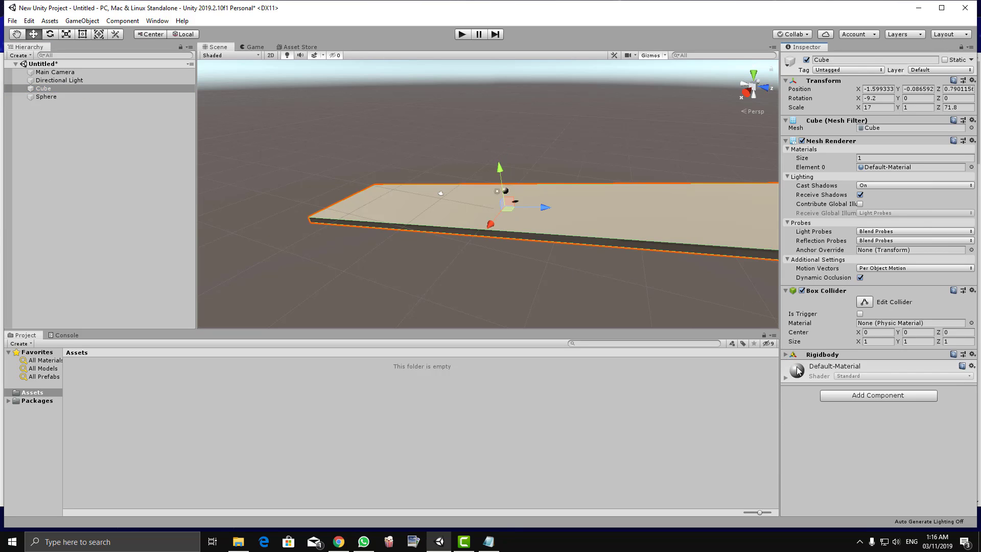
pyautogui.click(787, 355)
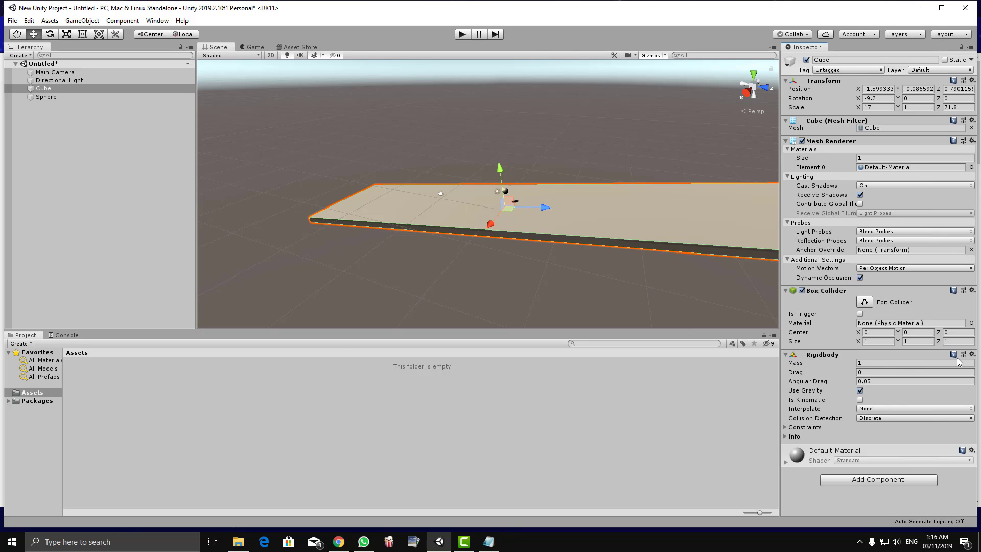
pyautogui.click(972, 354)
pyautogui.click(910, 383)
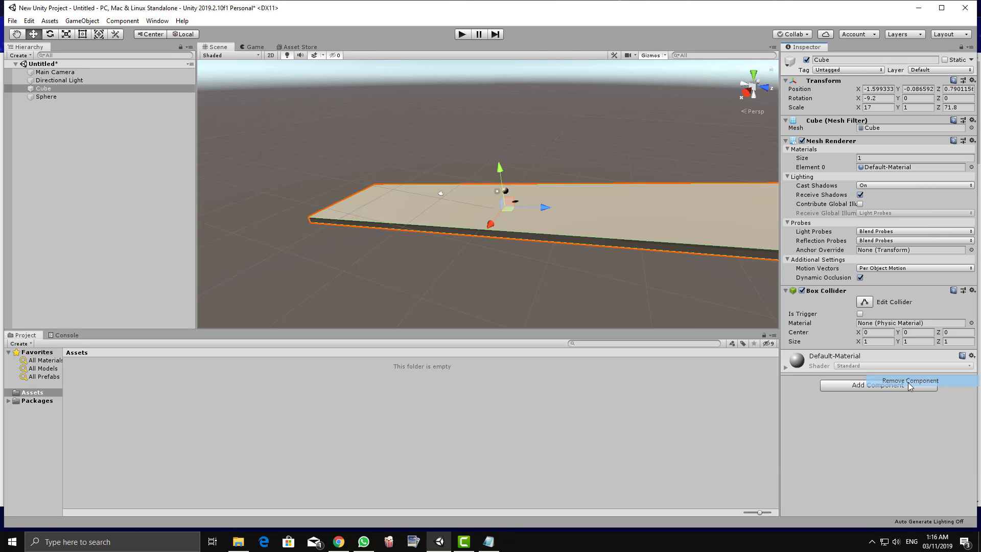
# Add a Rigidbody component to the sphere
pyautogui.click(59, 97)
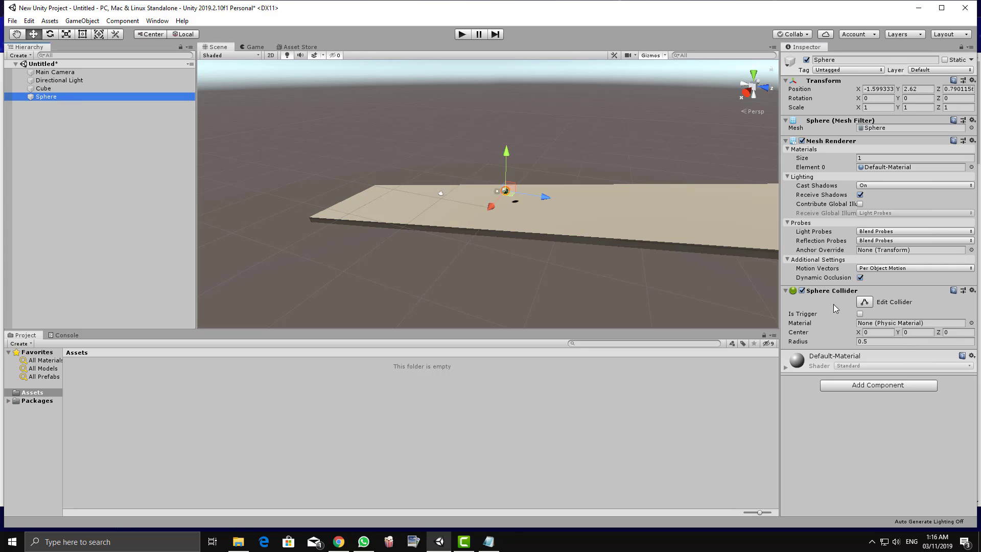
pyautogui.click(861, 385)
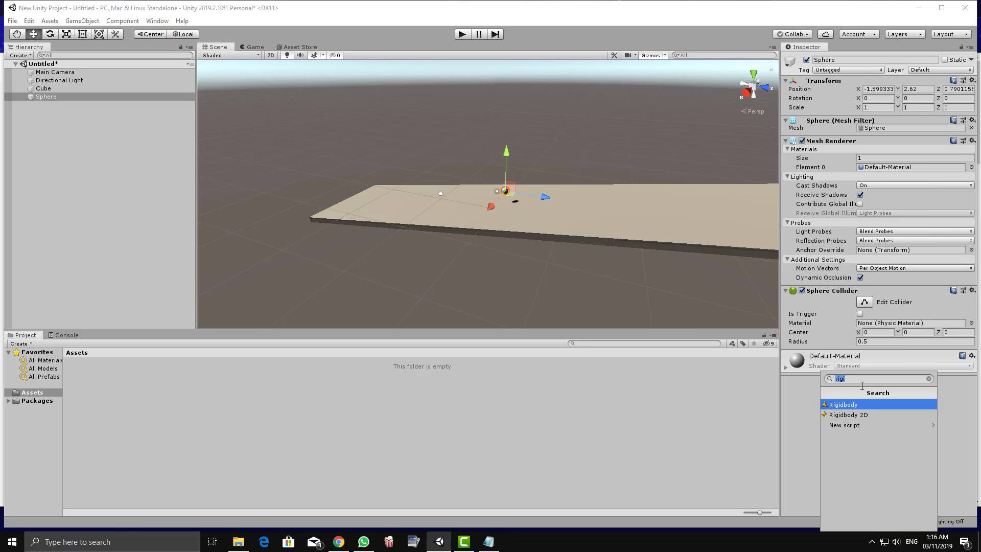
pyautogui.click(844, 406)
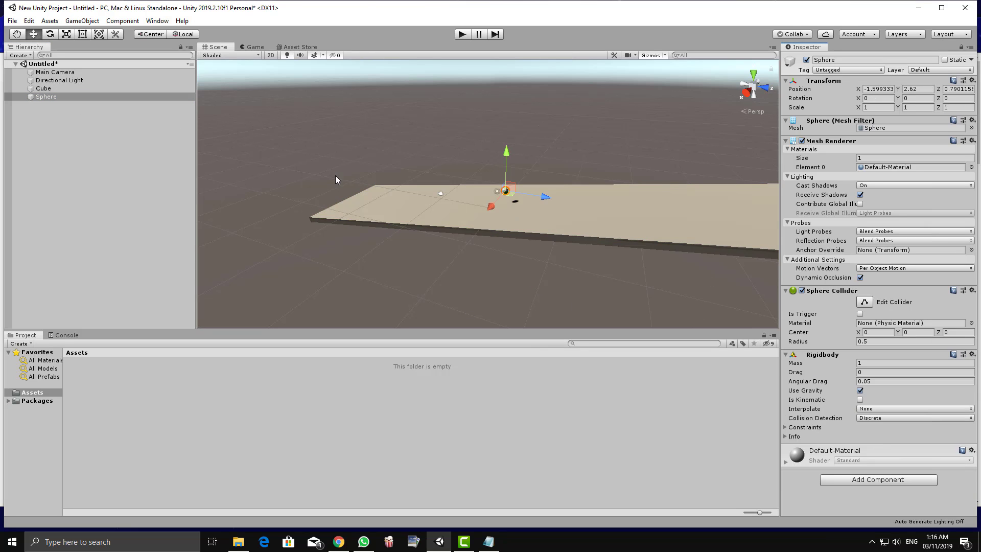
# Run the scene, pause it to examine the sphere on the sloped cube in the Scene view, and stop playback
pyautogui.click(462, 34)
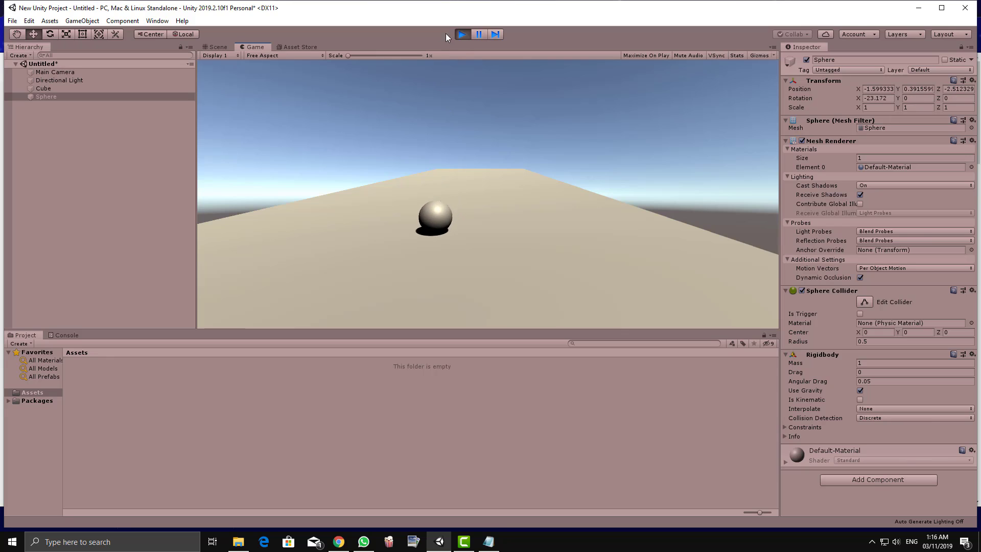
pyautogui.click(478, 34)
pyautogui.hotkey('ctrl', '1')
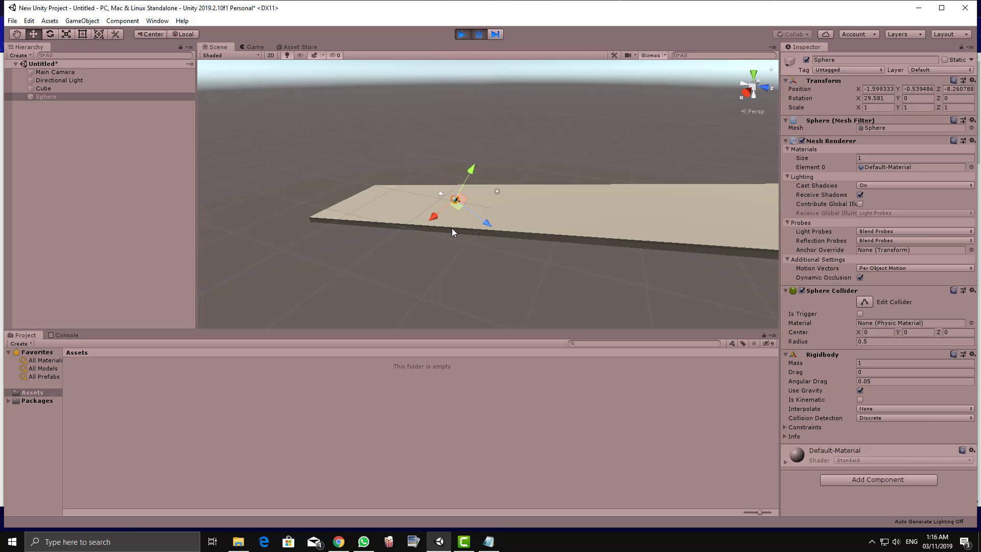
pyautogui.moveTo(455, 222); pyautogui.dragTo(603, 219, button='middle')
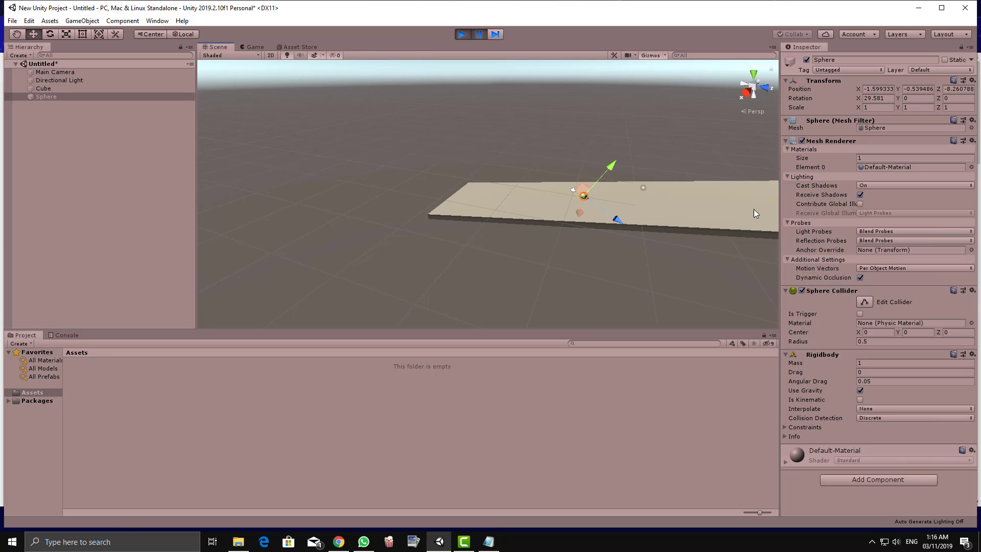
pyautogui.moveTo(731, 221); pyautogui.dragTo(562, 223, button='middle')
pyautogui.click(463, 35)
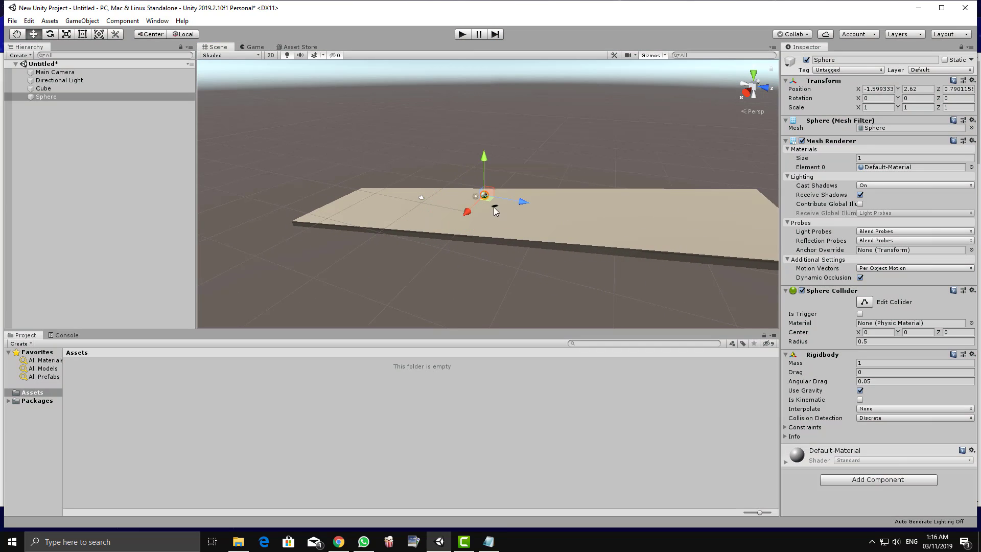
# Move the sphere above the slope to Y 8.5 and Z 8.96, and test its fall by playing and stopping the scene
pyautogui.moveTo(522, 201); pyautogui.dragTo(528, 129)
pyautogui.click(463, 34)
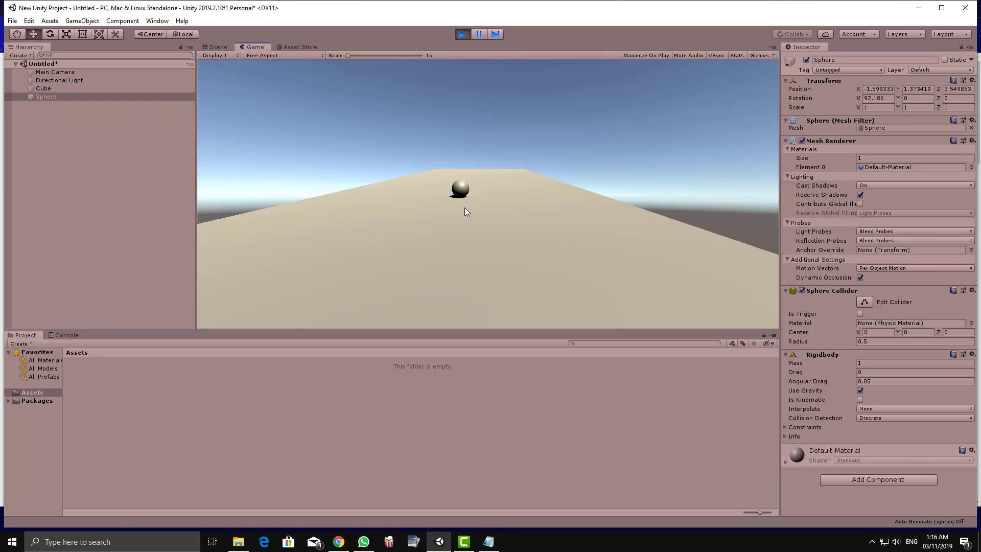
pyautogui.click(462, 34)
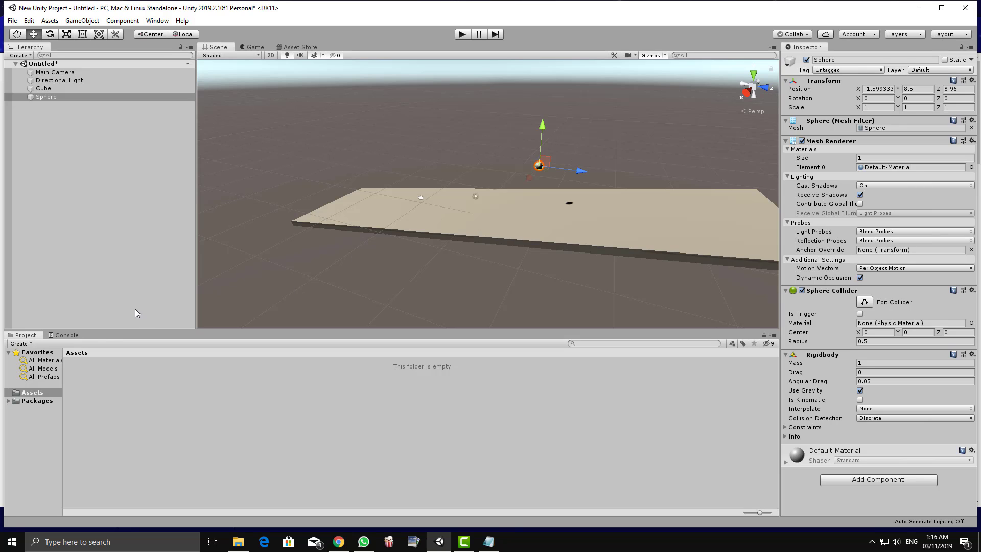
# Show the Console in place of the project assets
pyautogui.click(67, 335)
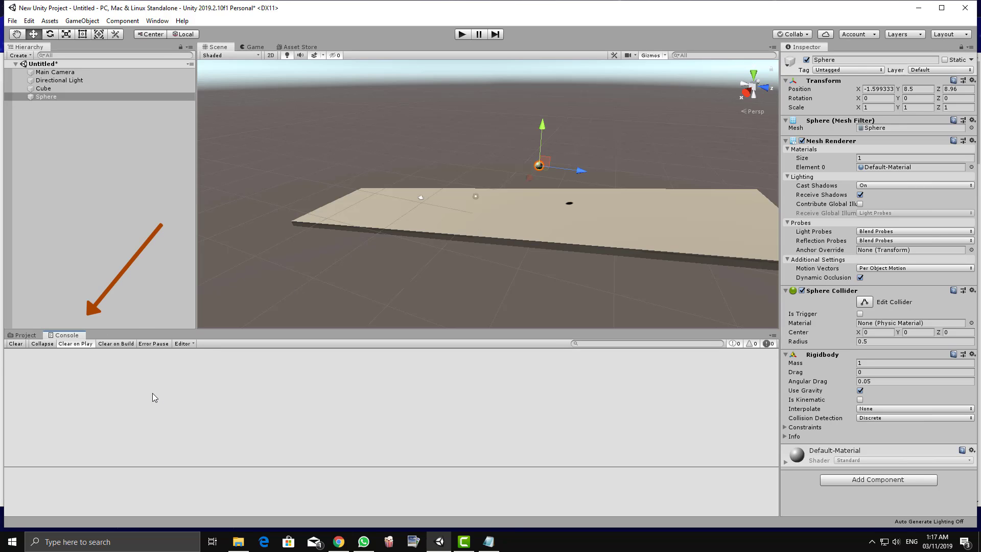